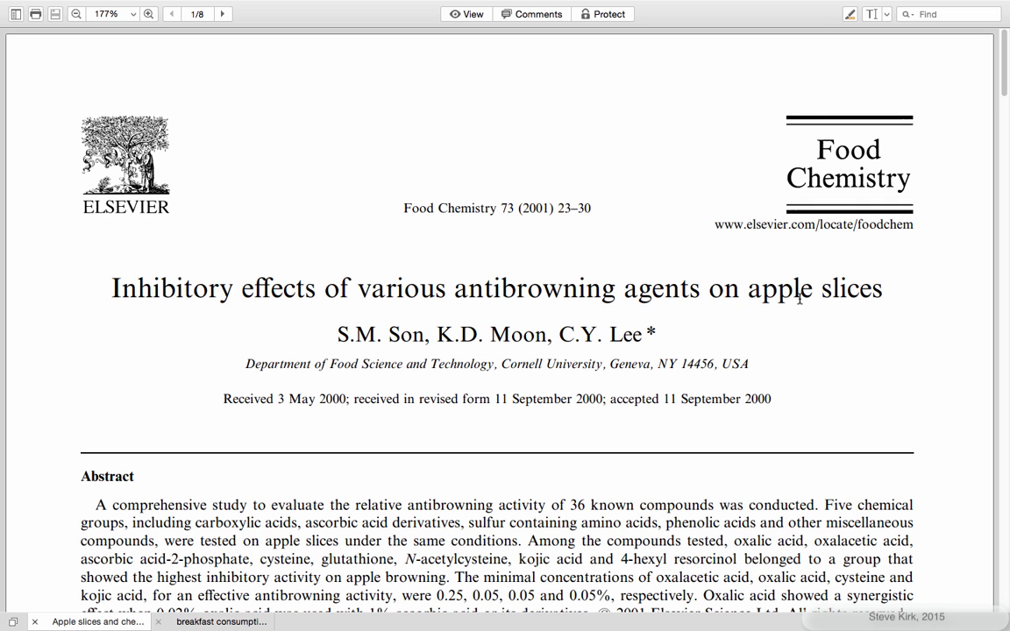
- Scroll to the Introduction and select the in-text citation (Ahvenainen, 1996) as an example
scroll(701, 318, "down", 2)
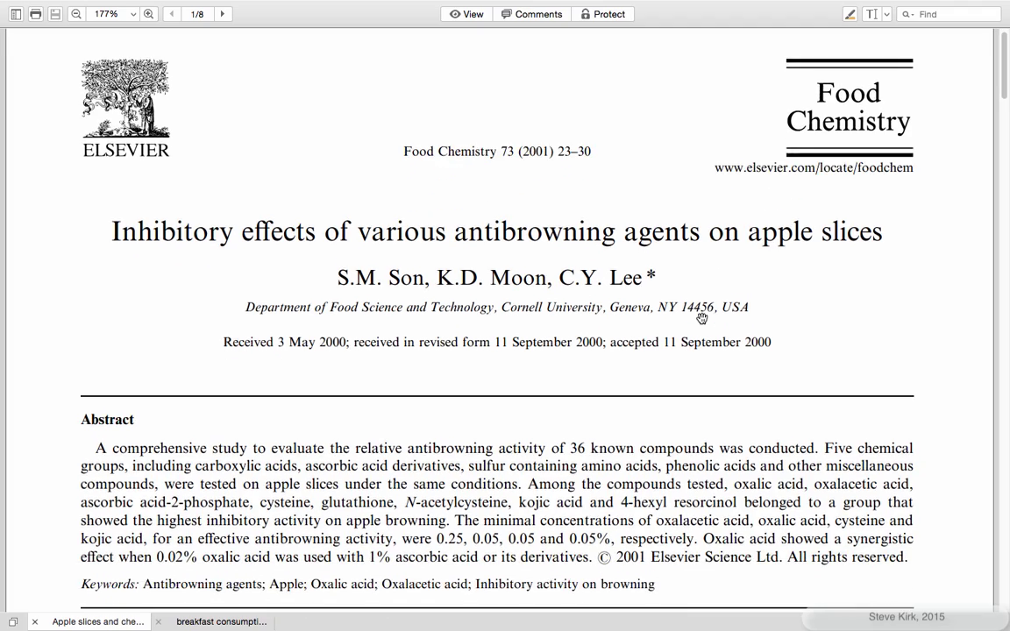
scroll(702, 318, "down", 20)
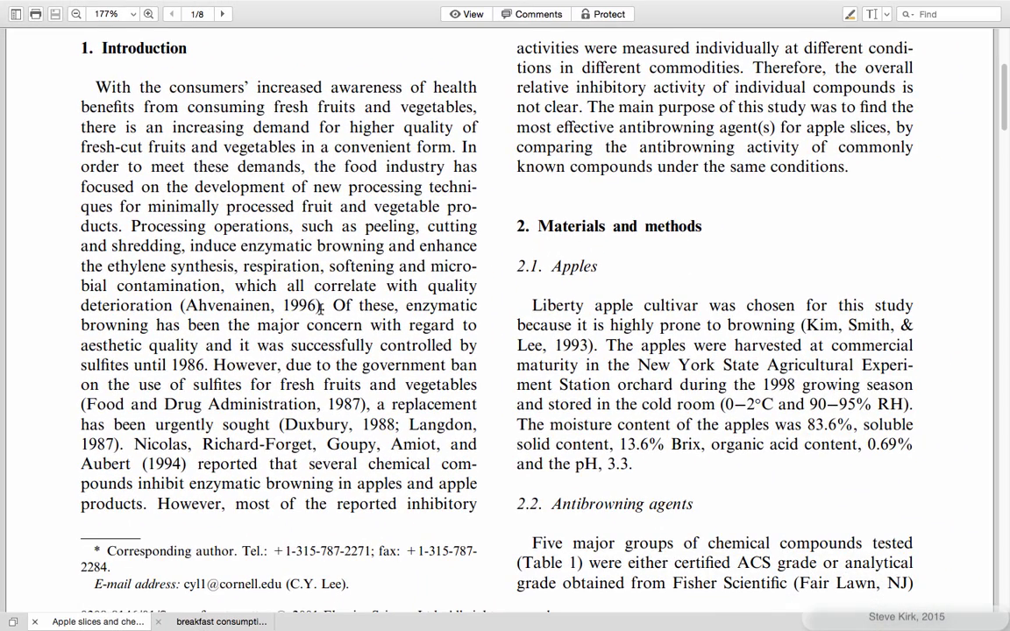
left_click_drag(182, 306, 319, 307)
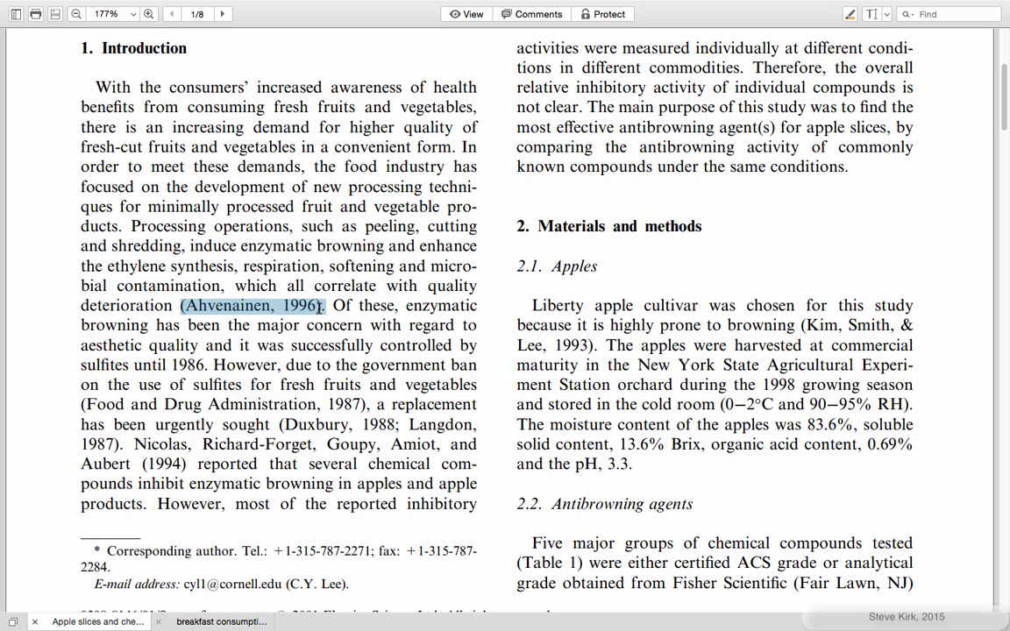
- Deselect the citation, look through the figures and references, and return to page 1
left_click(379, 311)
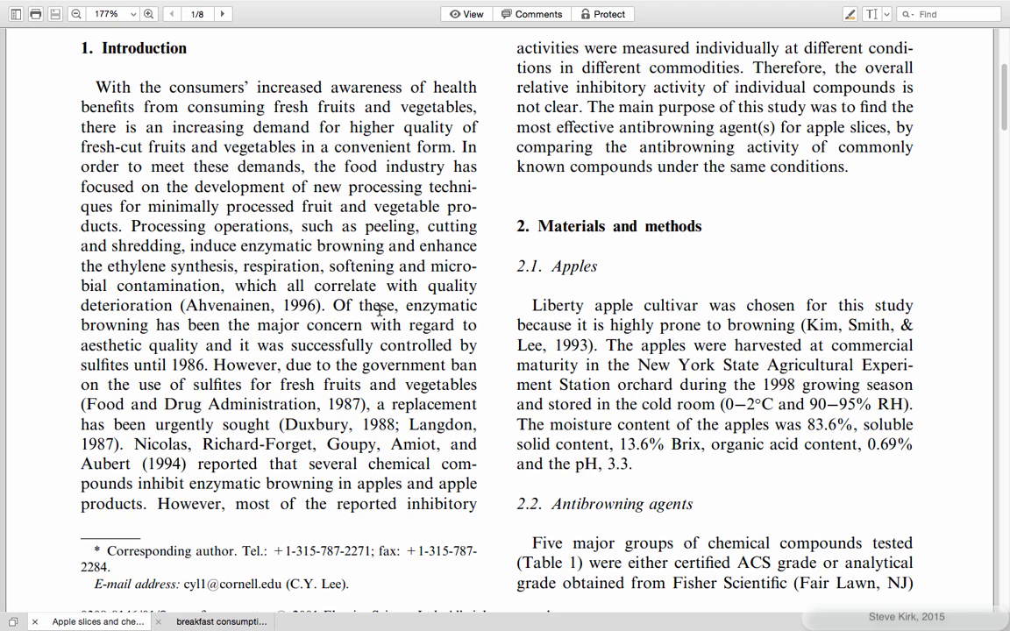
scroll(379, 309, "down", 20)
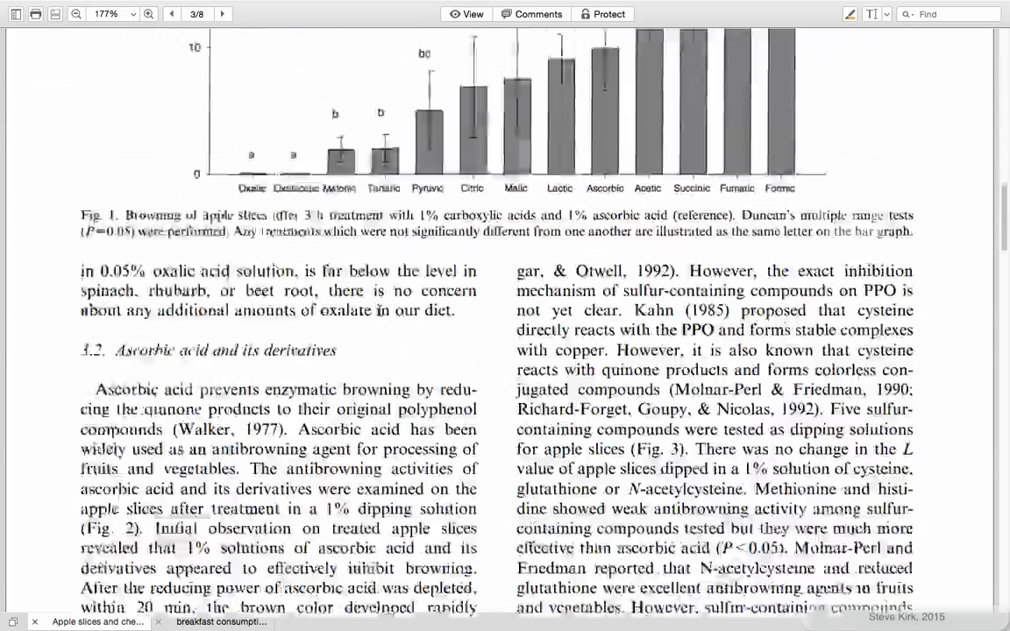
scroll(379, 310, "down", 20)
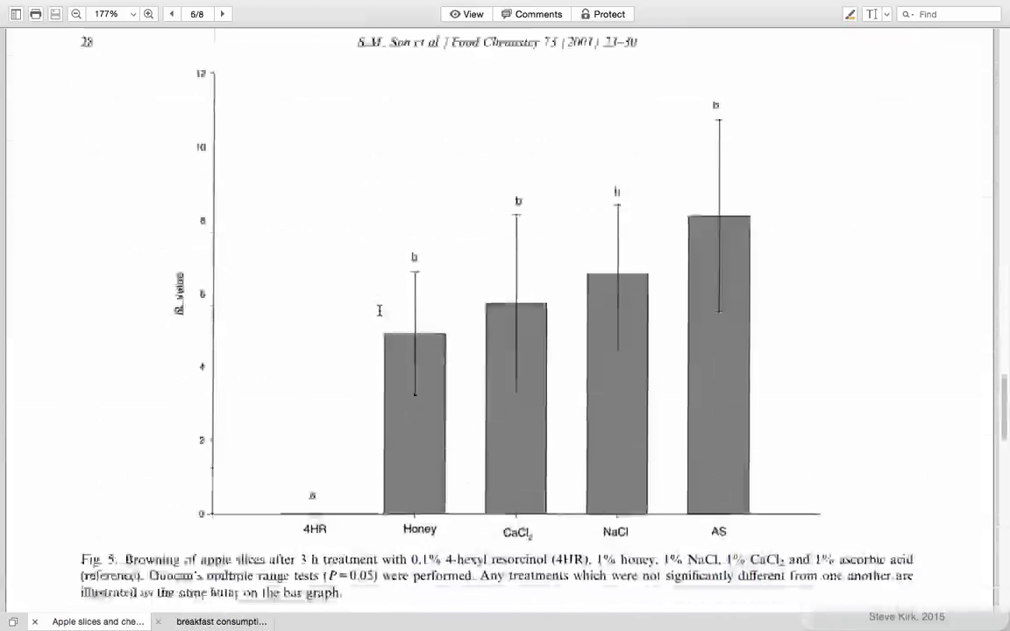
scroll(379, 311, "up", 8)
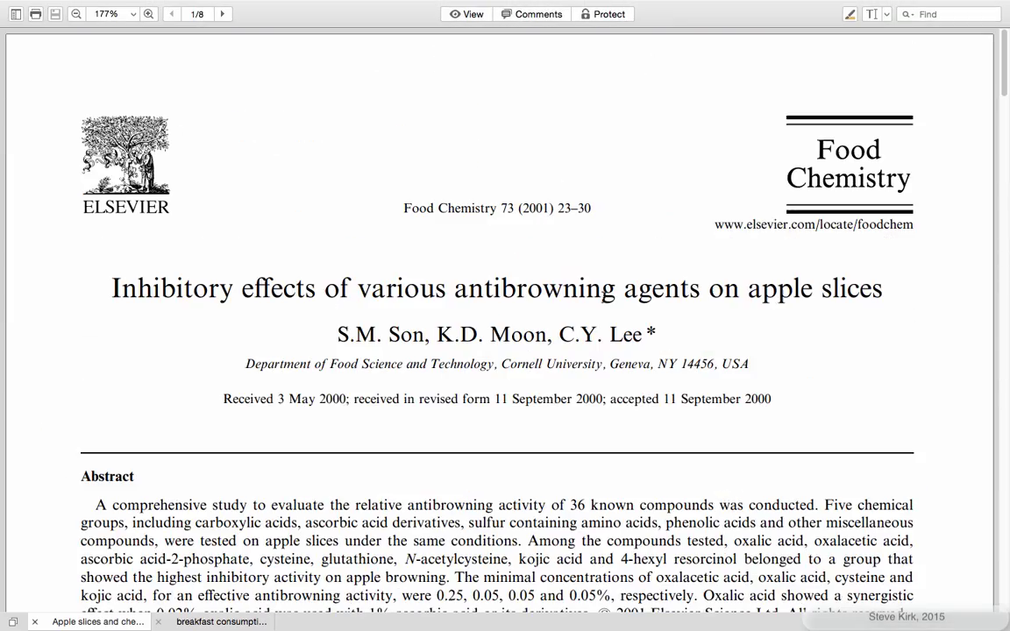
scroll(550, 309, "down", 15)
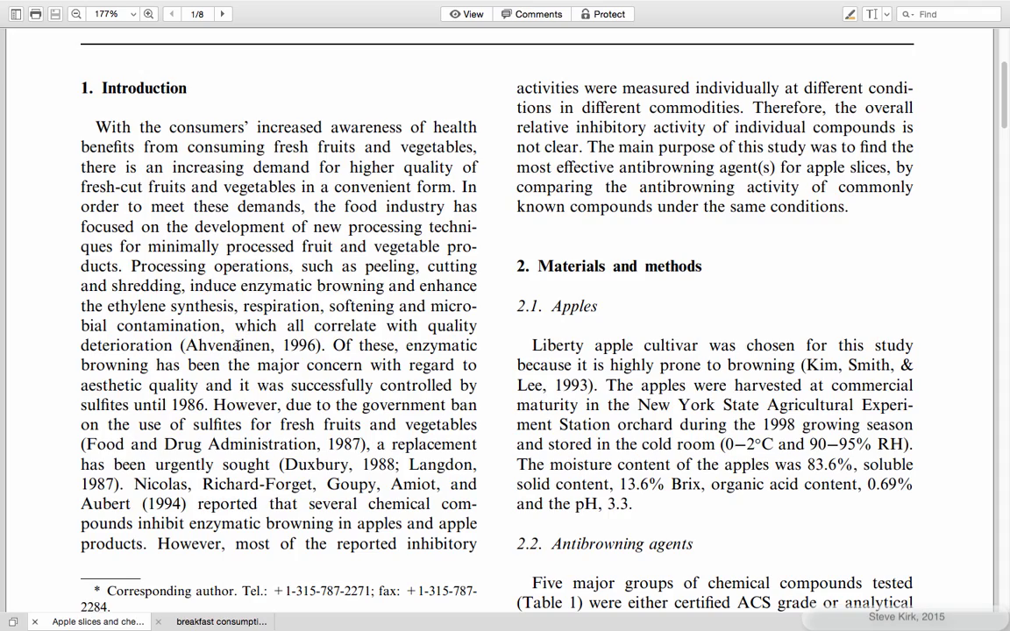
scroll(237, 349, "down", 3)
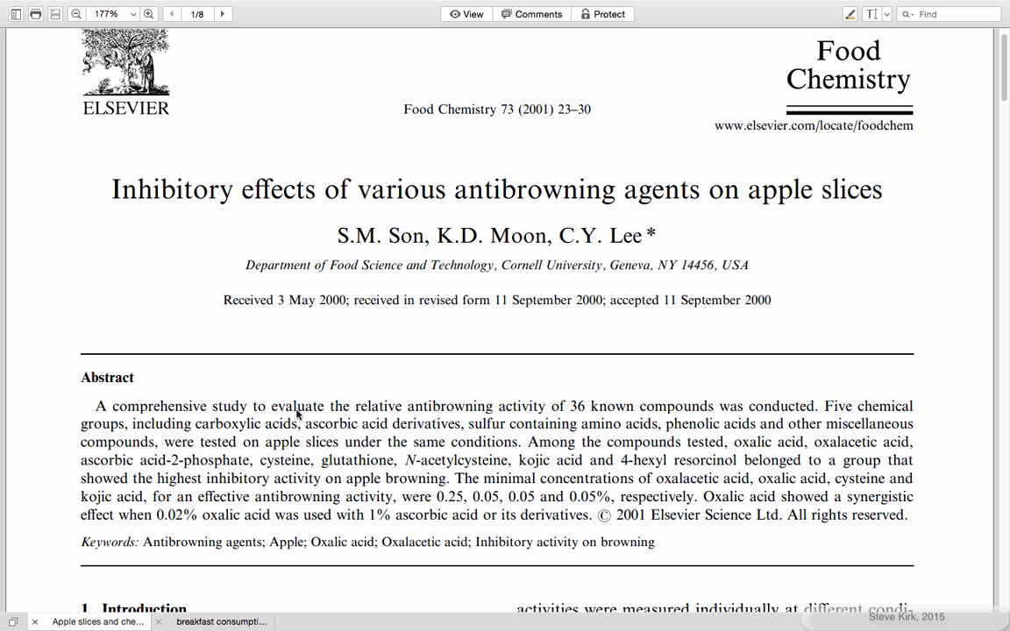
key("ctrl+Tab")
scroll(343, 273, "down", 1)
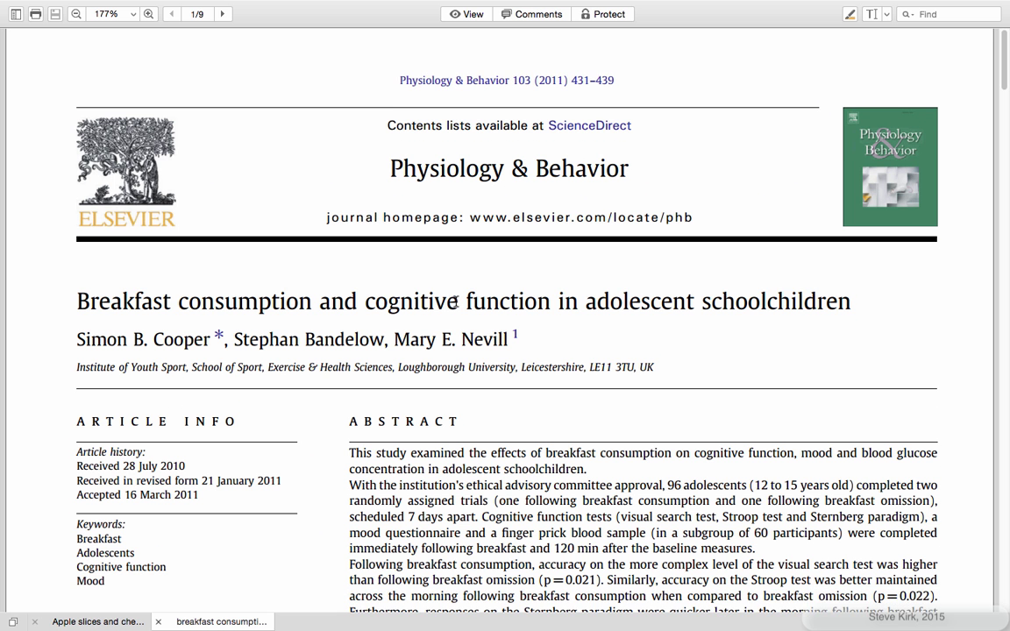
scroll(455, 302, "down", 4)
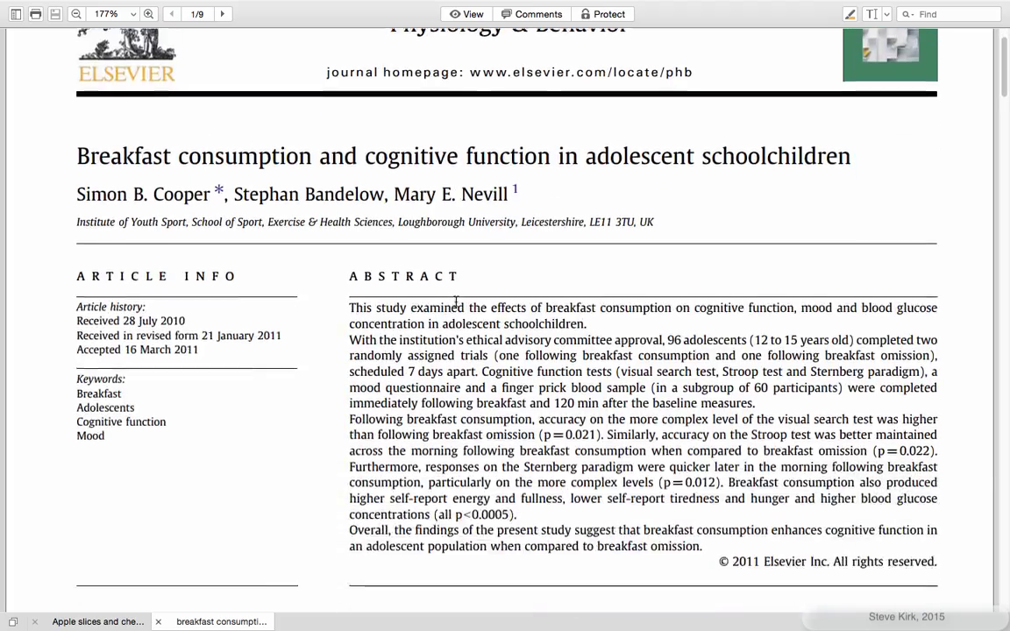
scroll(123, 214, "down", 10)
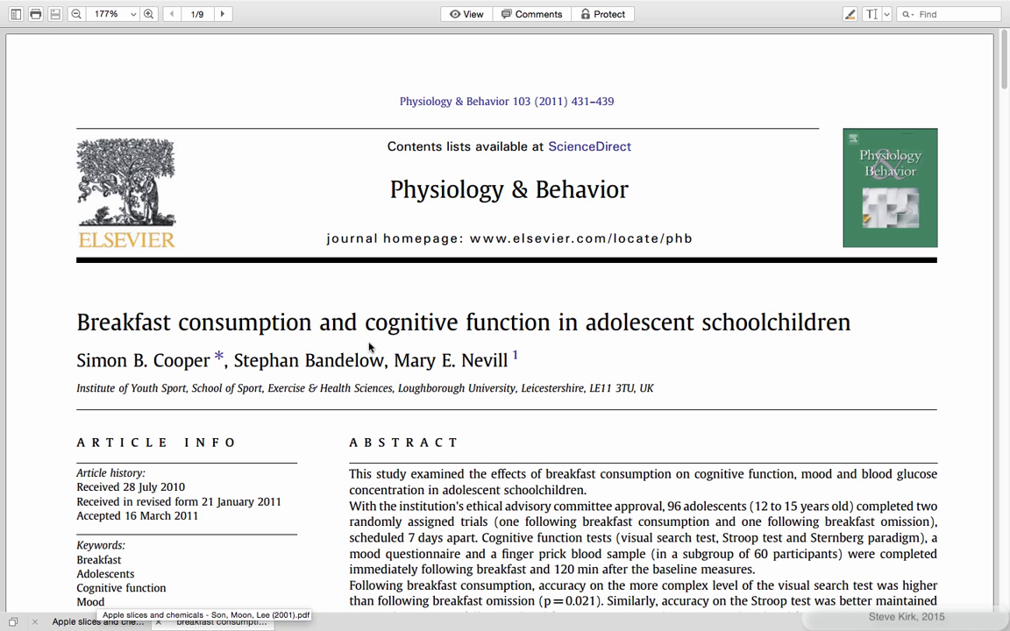
- Back in the Word paper, select the oxalic acid sentence and put the cursor after 'apple slices'
key("ctrl+shift+Tab")
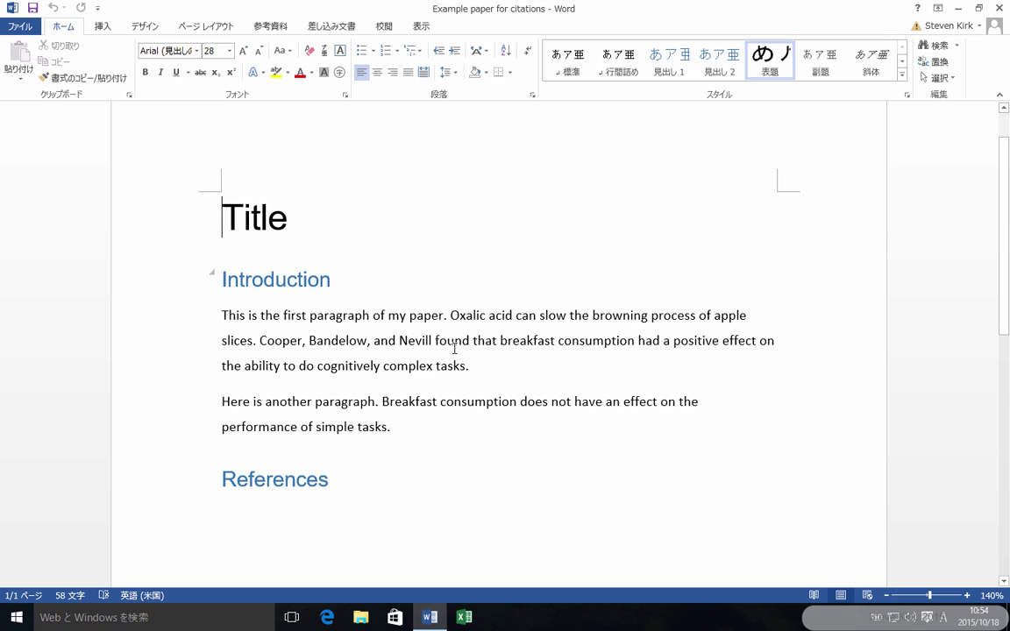
left_click_drag(450, 315, 651, 320)
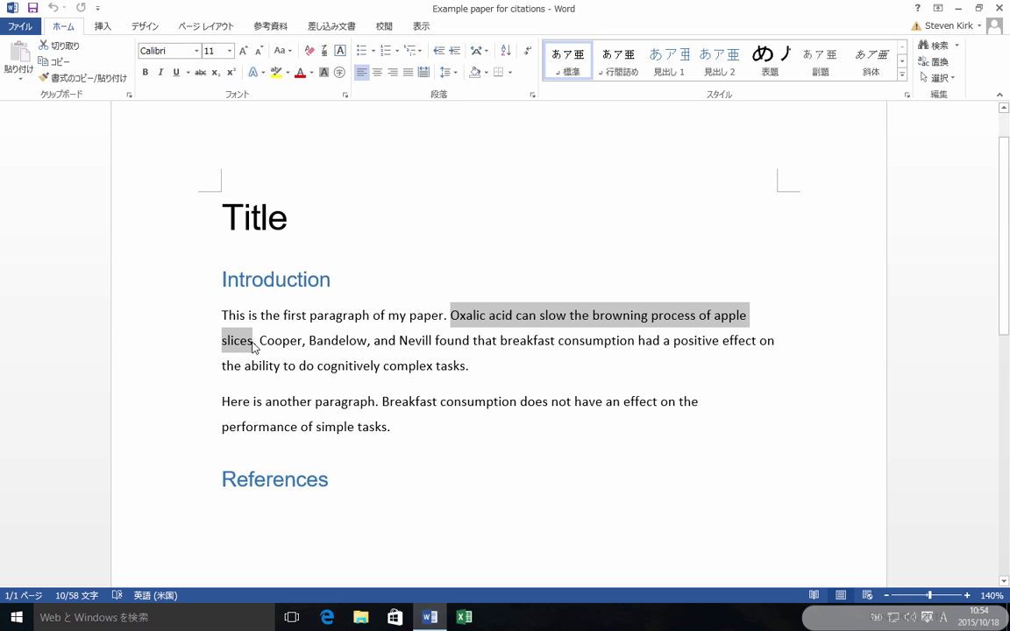
left_click(394, 326)
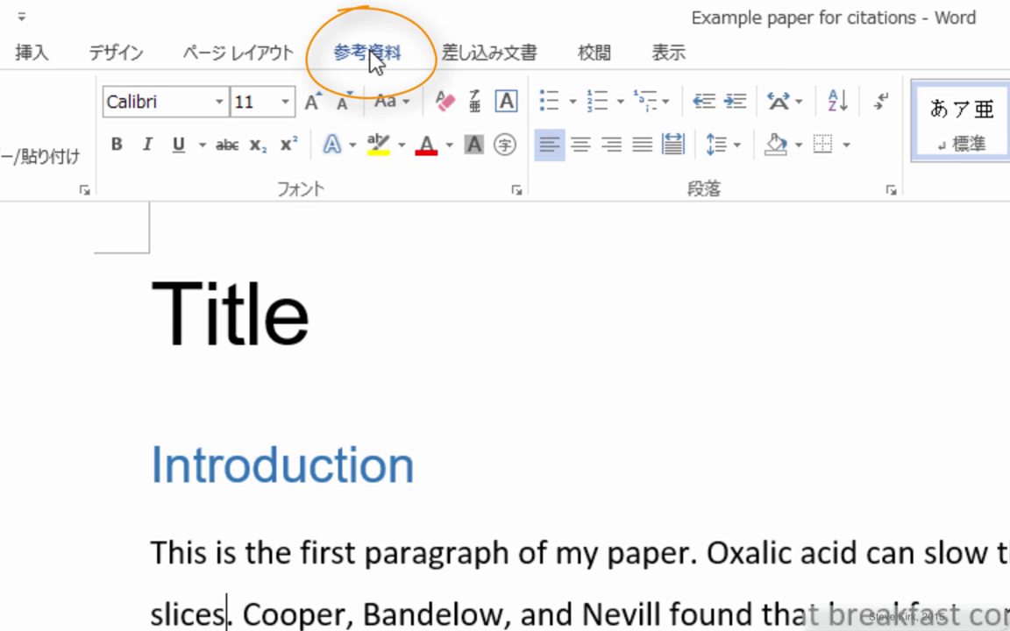
- Keep APA (6th edition) as the citation style and bring up the Insert Citation options
left_click(371, 44)
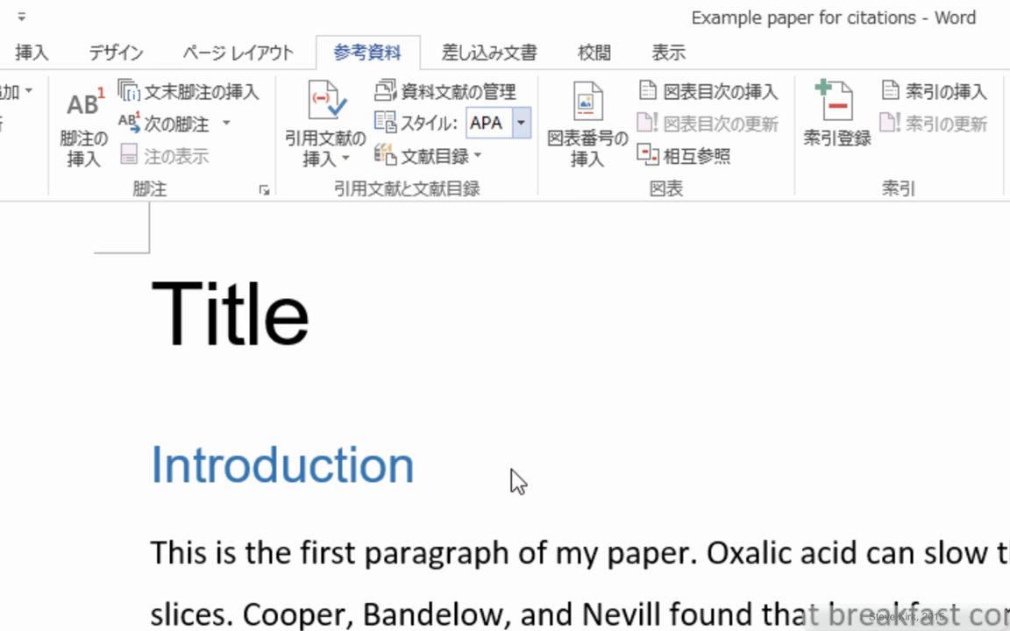
key("alt+Down")
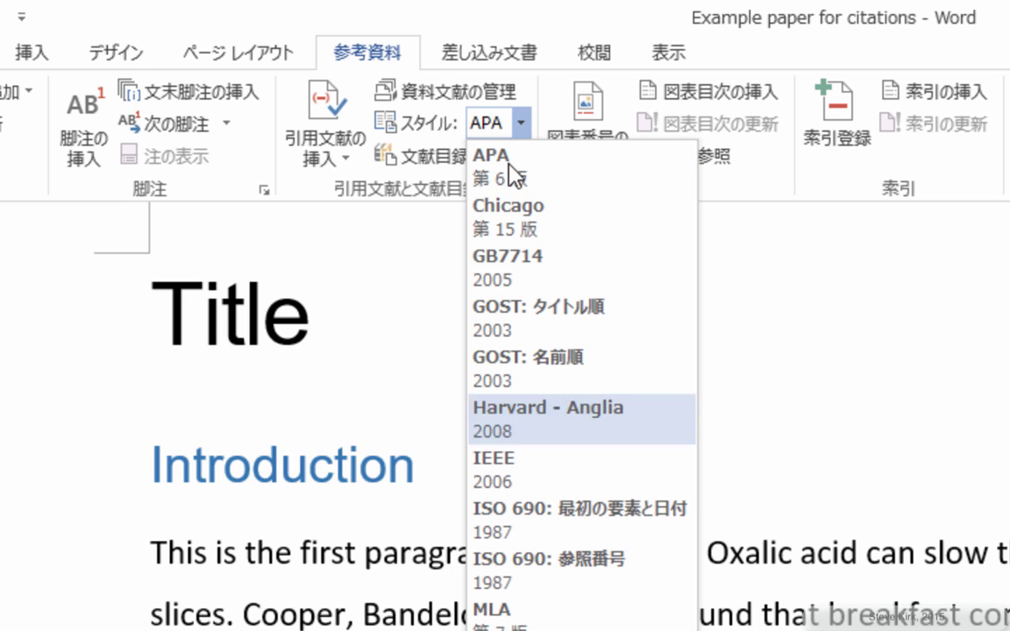
key("Down")
key("Down")
key("Down")
key("Down")
key("Up")
key("Up")
key("Up")
key("Up")
key("Up")
key("Up")
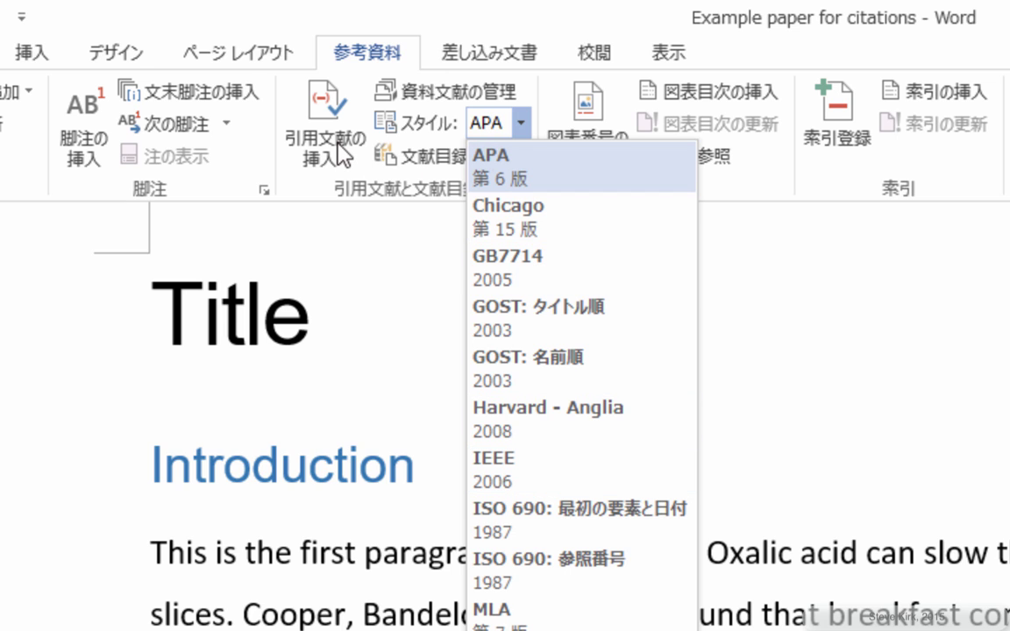
key("Return")
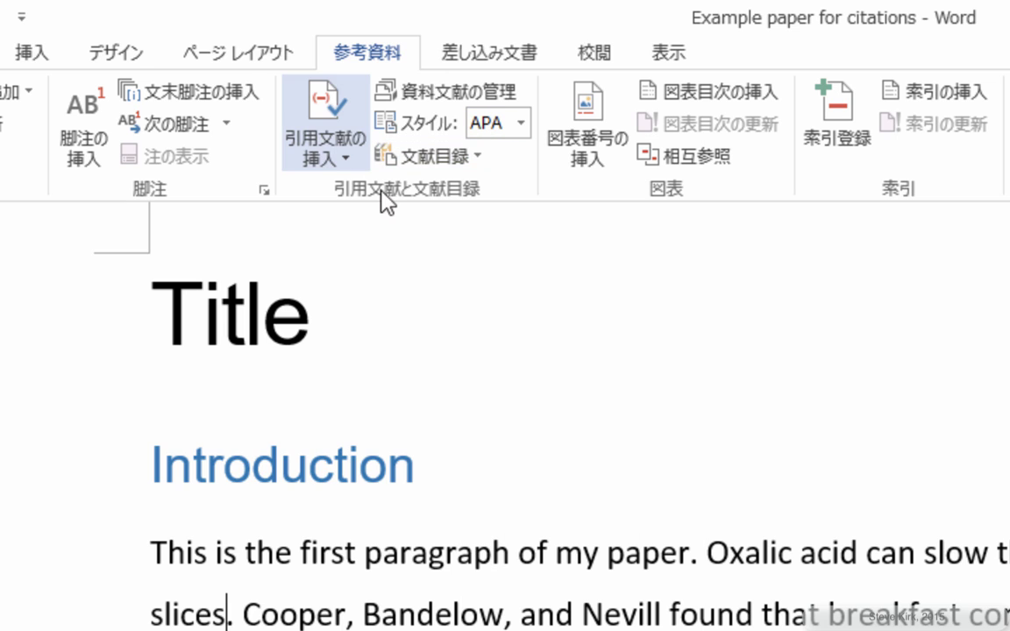
left_click(350, 163)
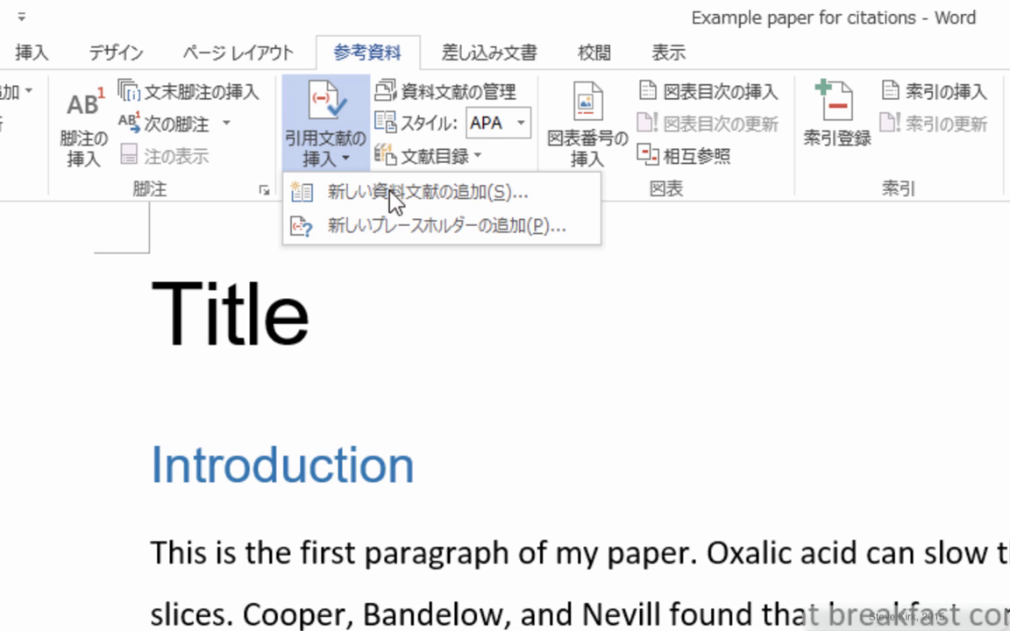
- Add a new Journal Article source in English (United States) with all bibliography fields shown
left_click(676, 421)
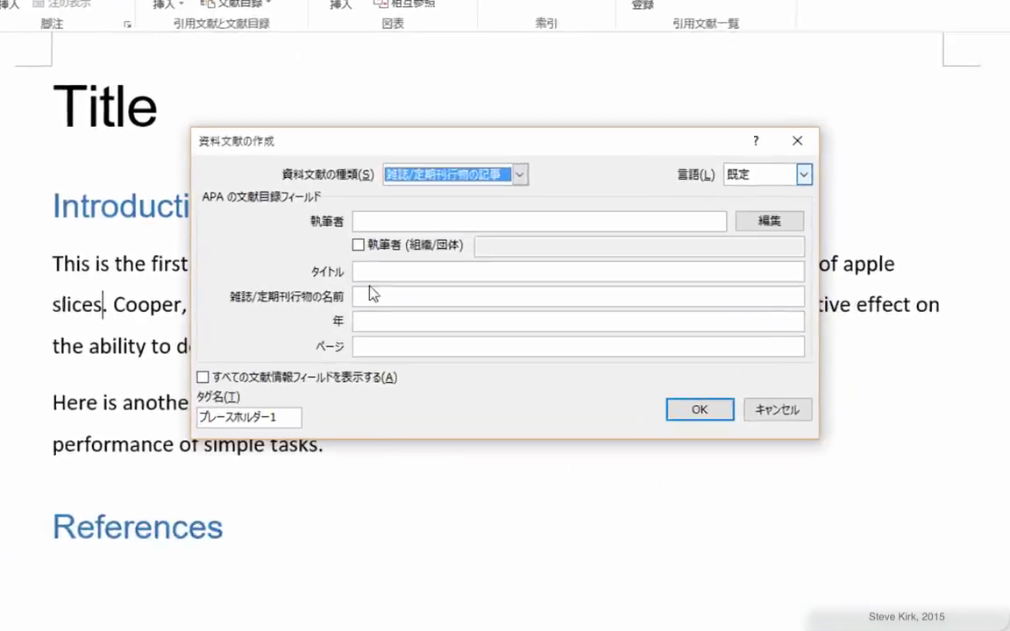
key("alt+l")
key("alt+Down")
key("Down")
key("Return")
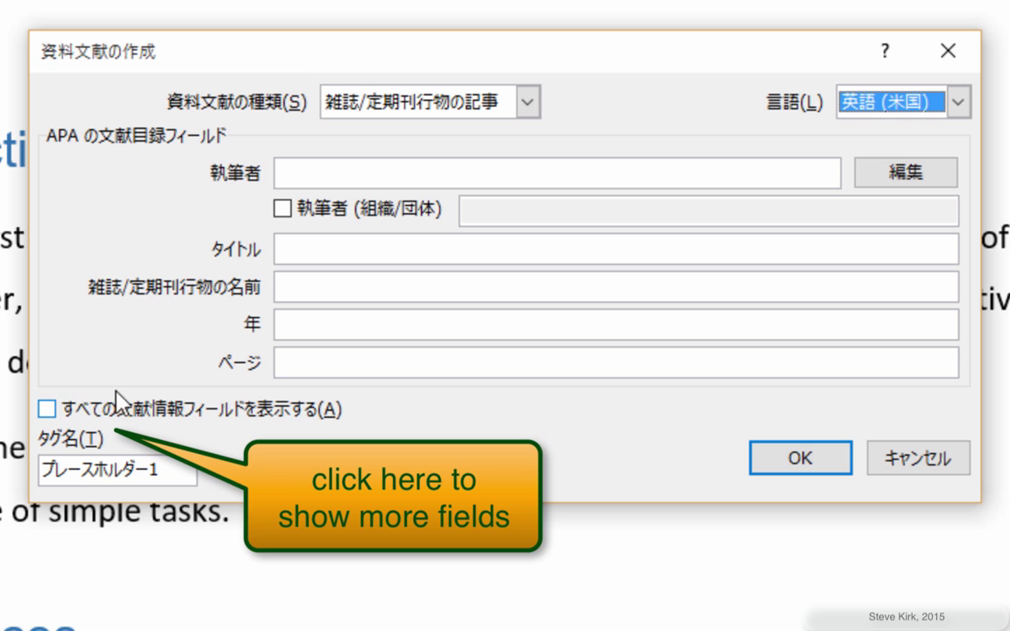
key("alt+a")
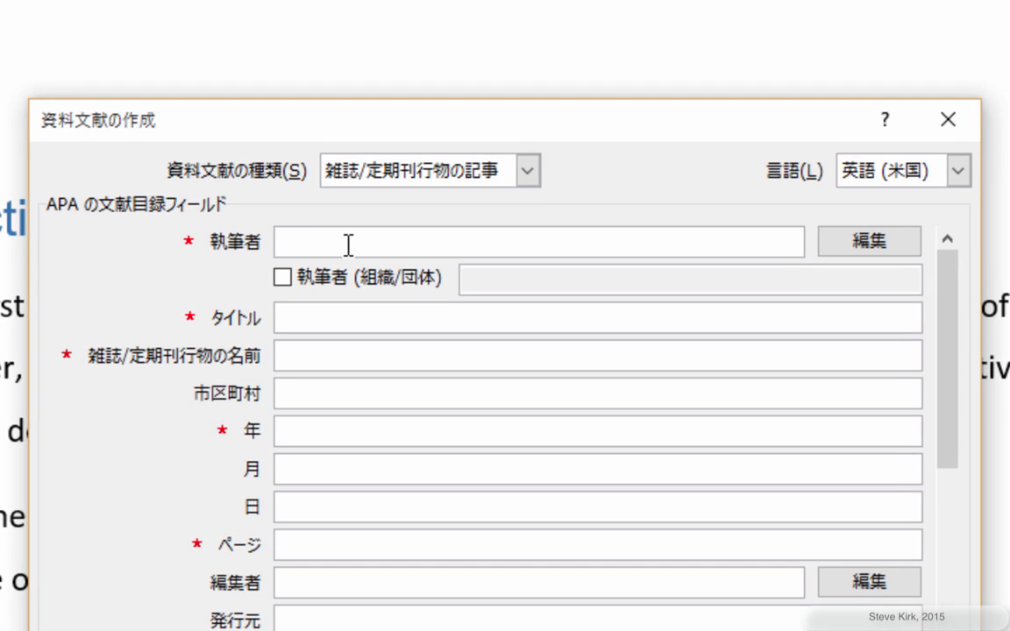
- Enter the apple-slices paper's three authors, separated by semicolons, in the source's Author field
type("S.M. Son")
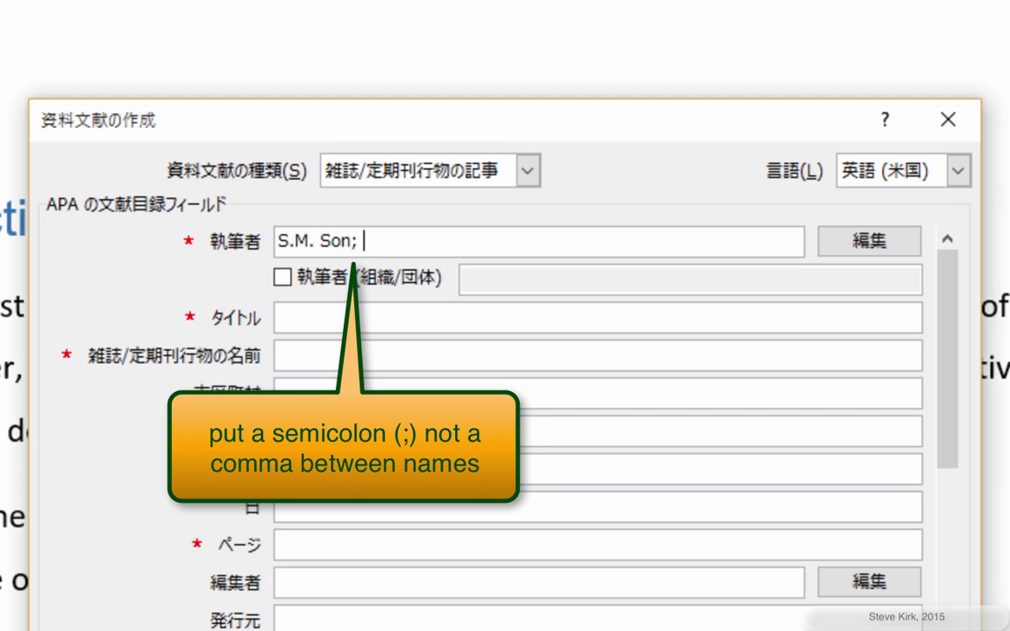
type("; K.D.")
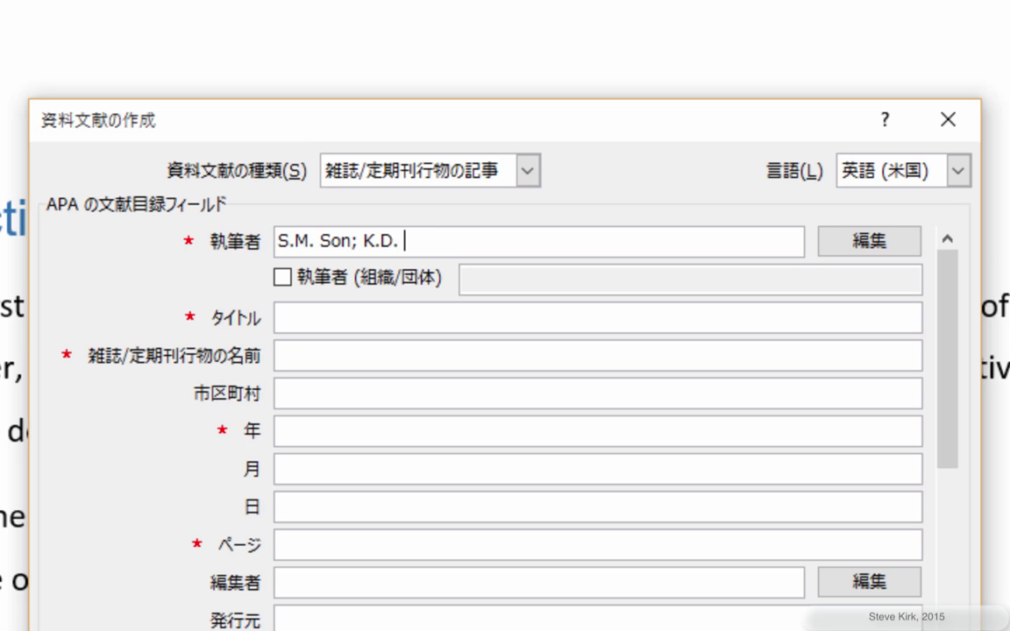
type(" Moon")
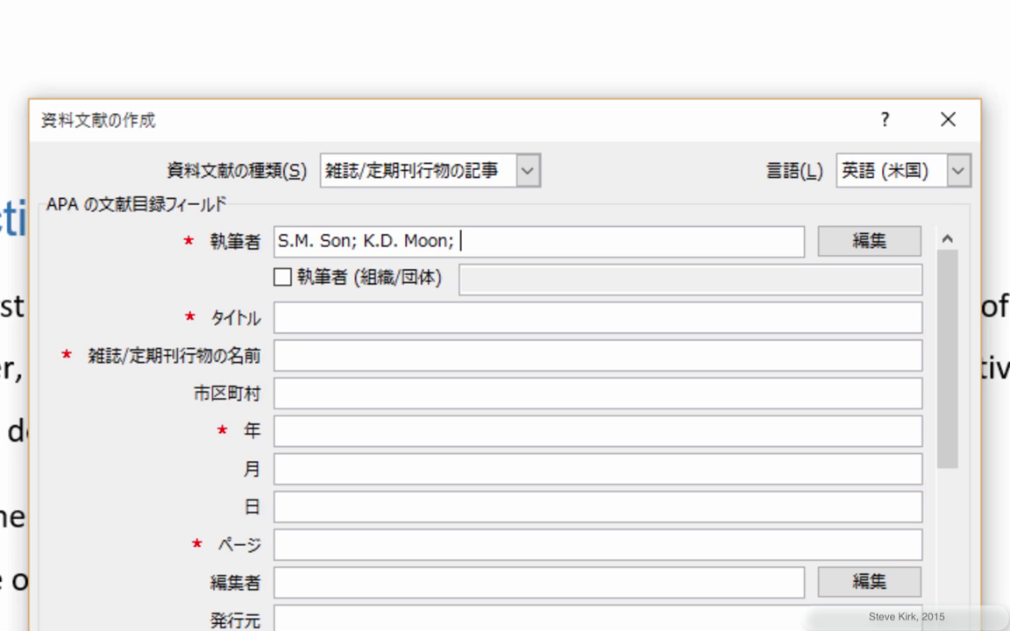
type("; C.Y. lee")
key("BackSpace")
key("BackSpace")
type("Lee")
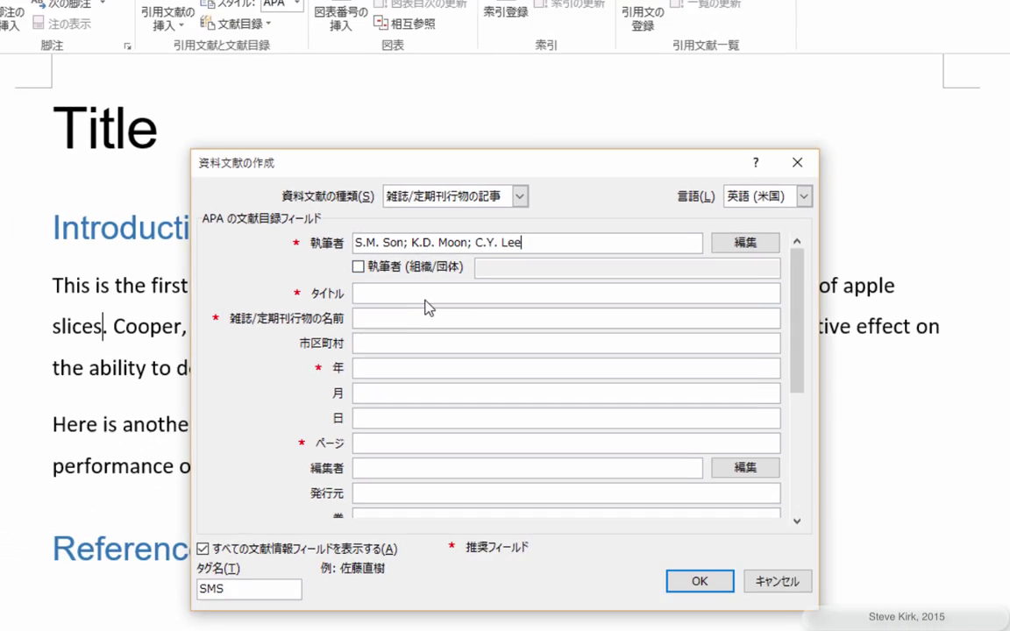
left_click(391, 325)
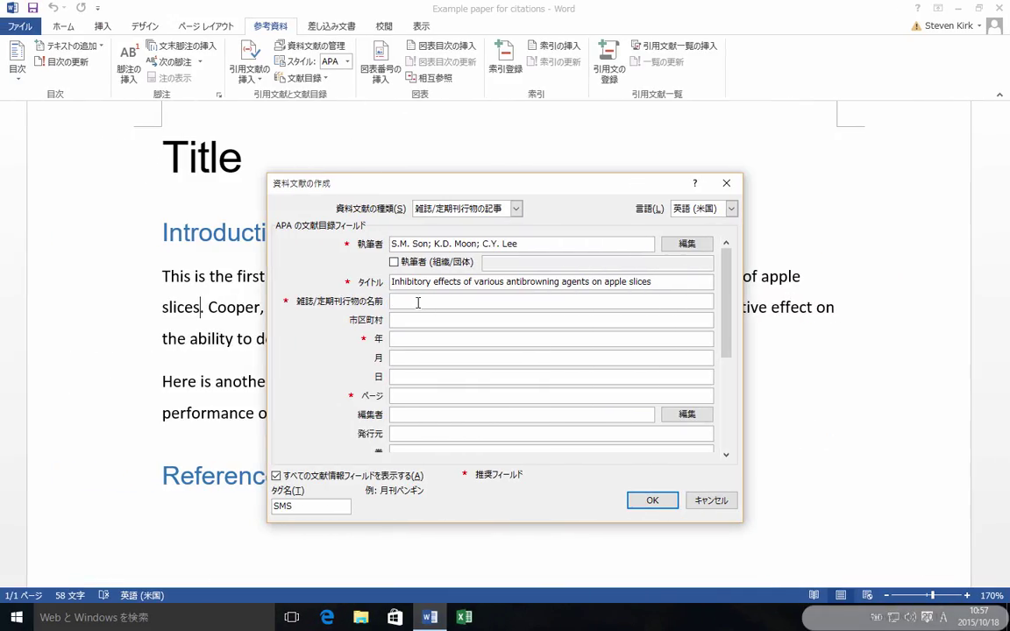
- Fill in journal Food Chemistry, year 2001, pages 23-30 and volume 73, then insert the citation
type("Food Chemistry")
left_click(439, 343)
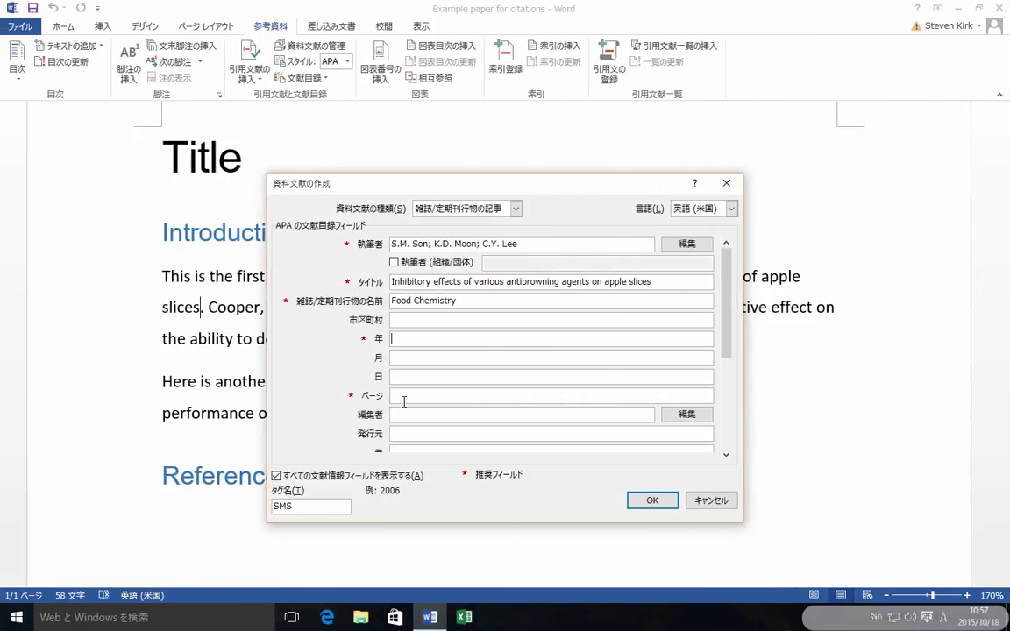
type("2001")
left_click(458, 389)
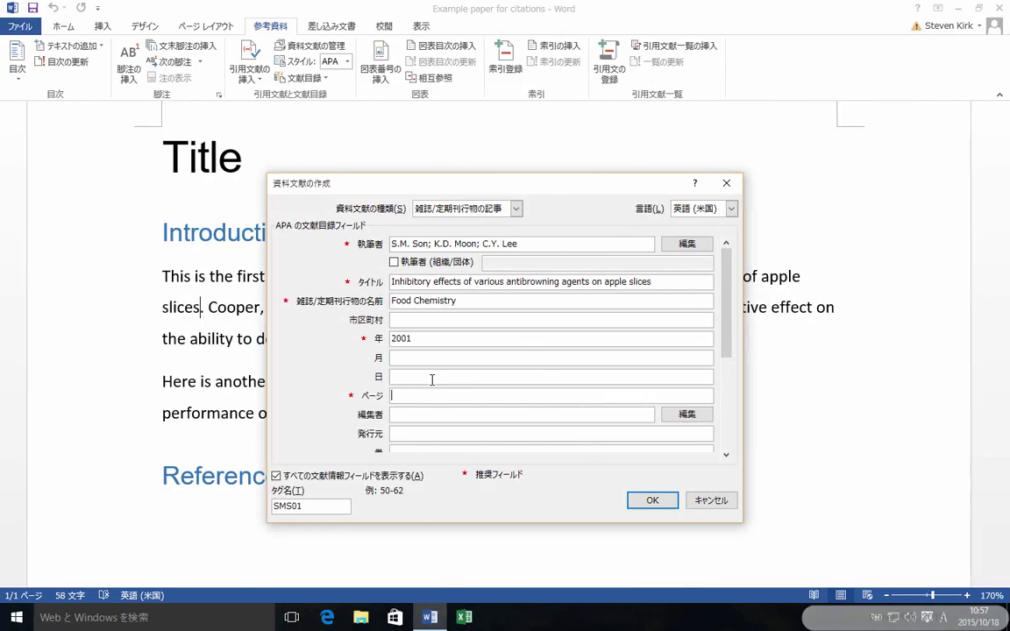
type("23-30")
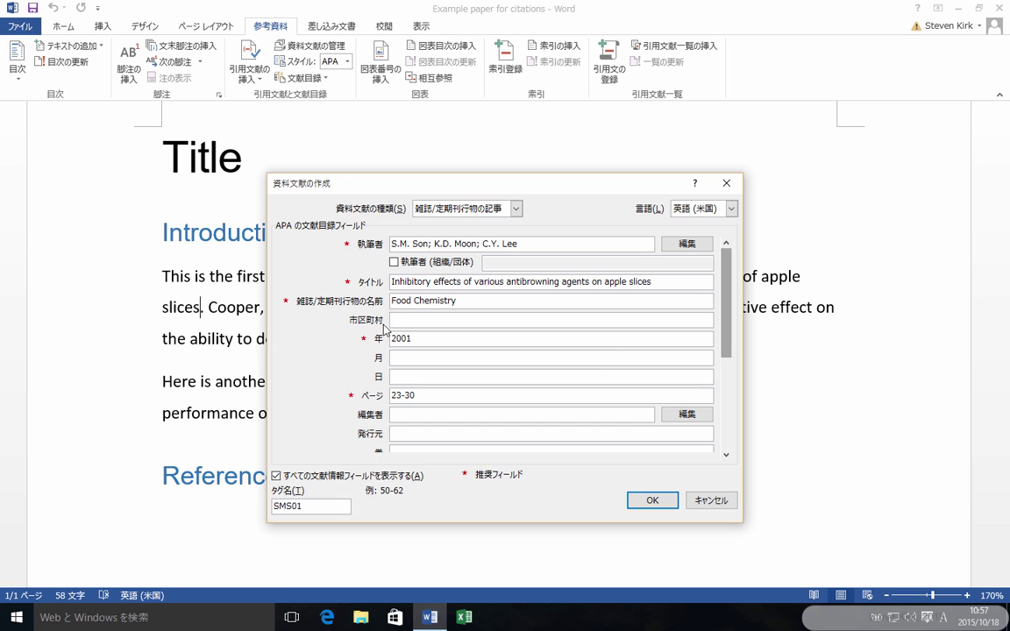
scroll(385, 342, "down", 3)
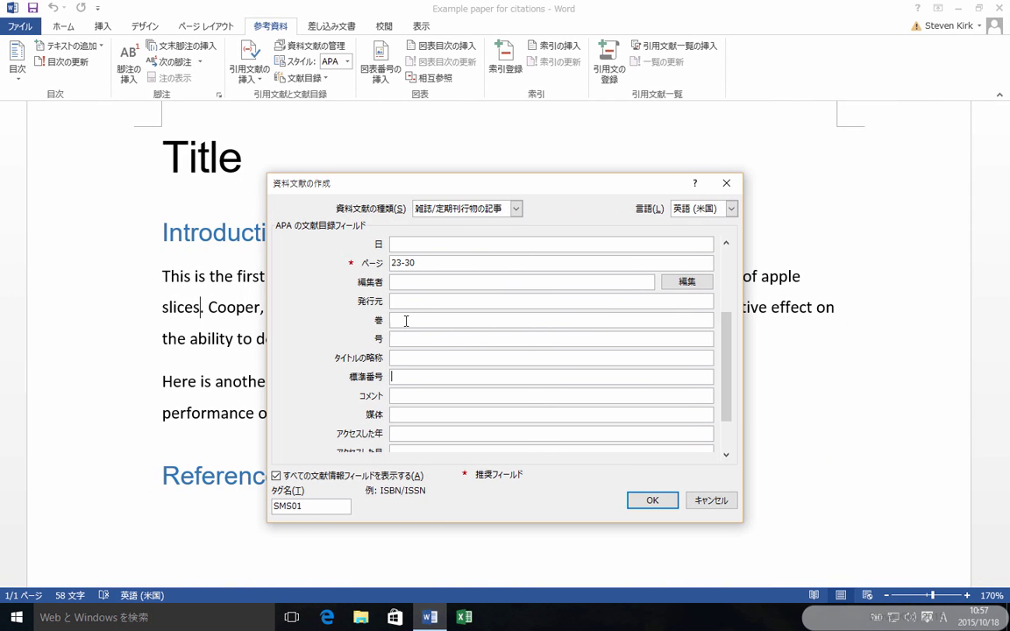
left_click(406, 321)
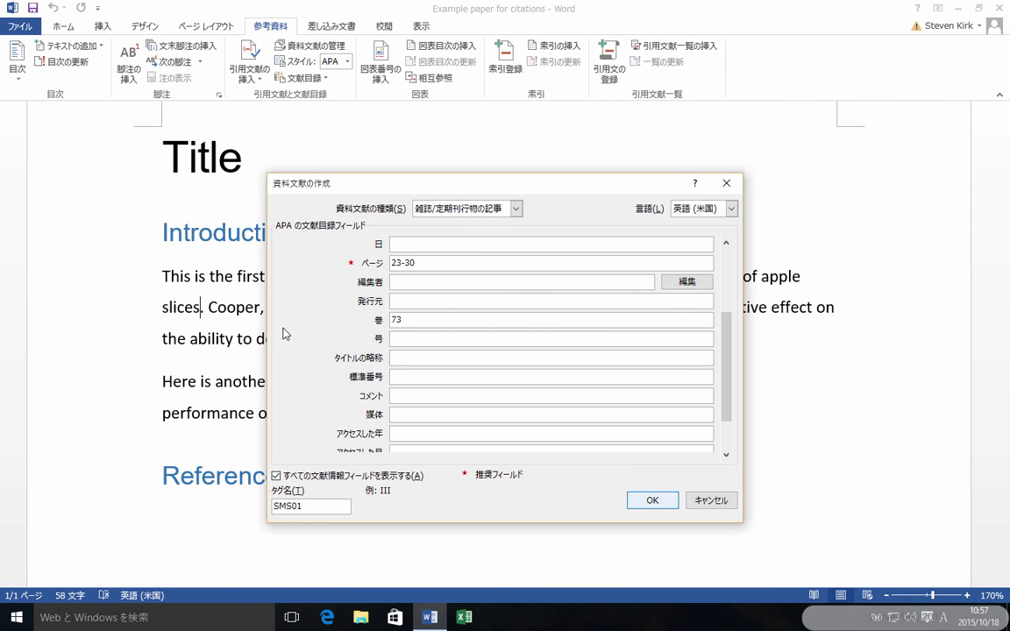
key("Return")
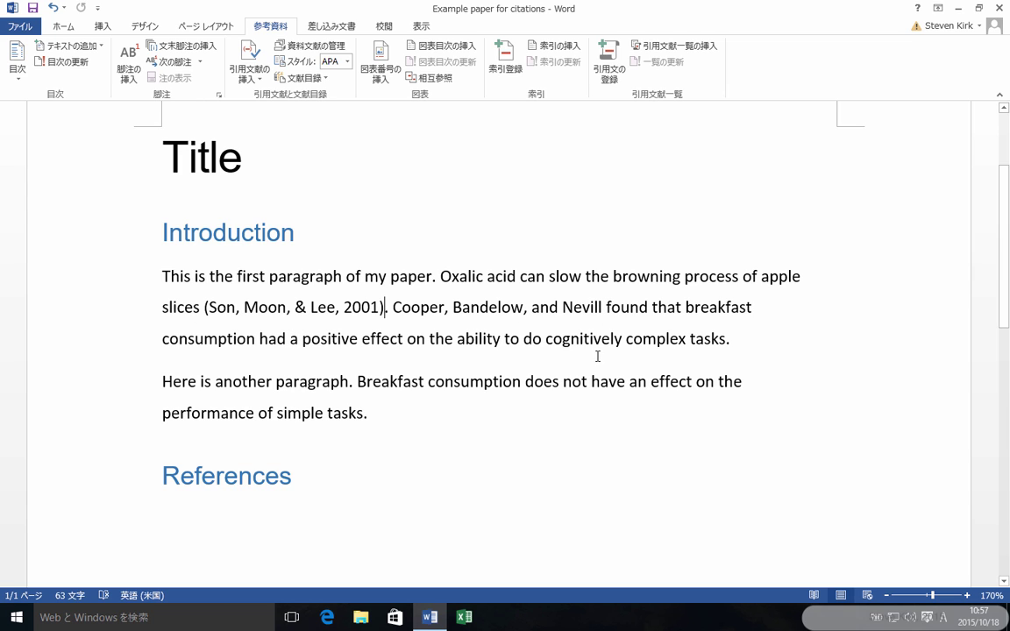
- Add a new English (US) source with all fields shown and paste the breakfast paper's three authors
left_click(603, 307)
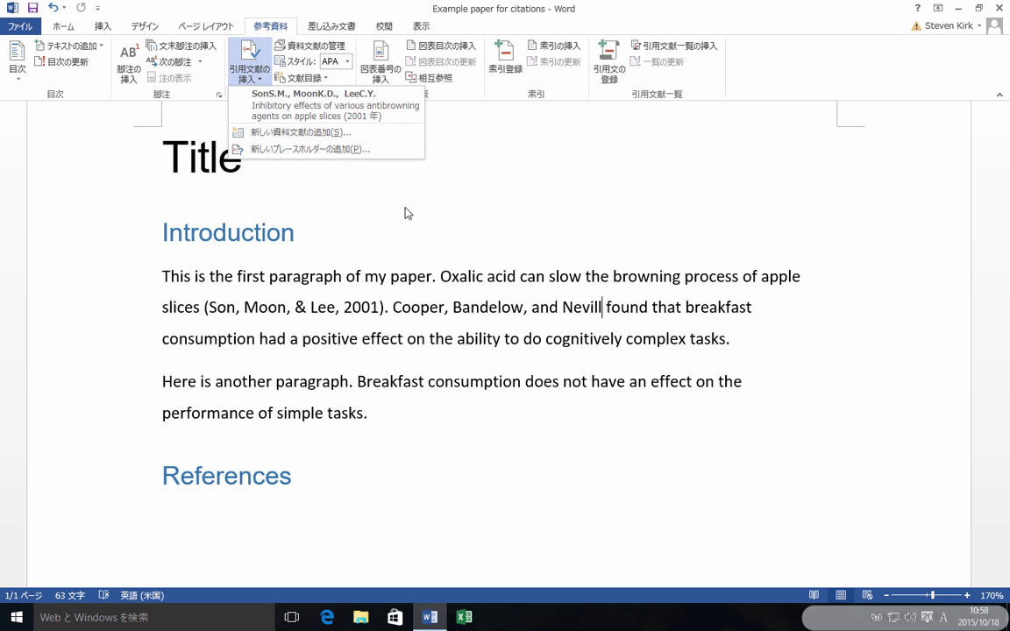
key("Down")
key("Return")
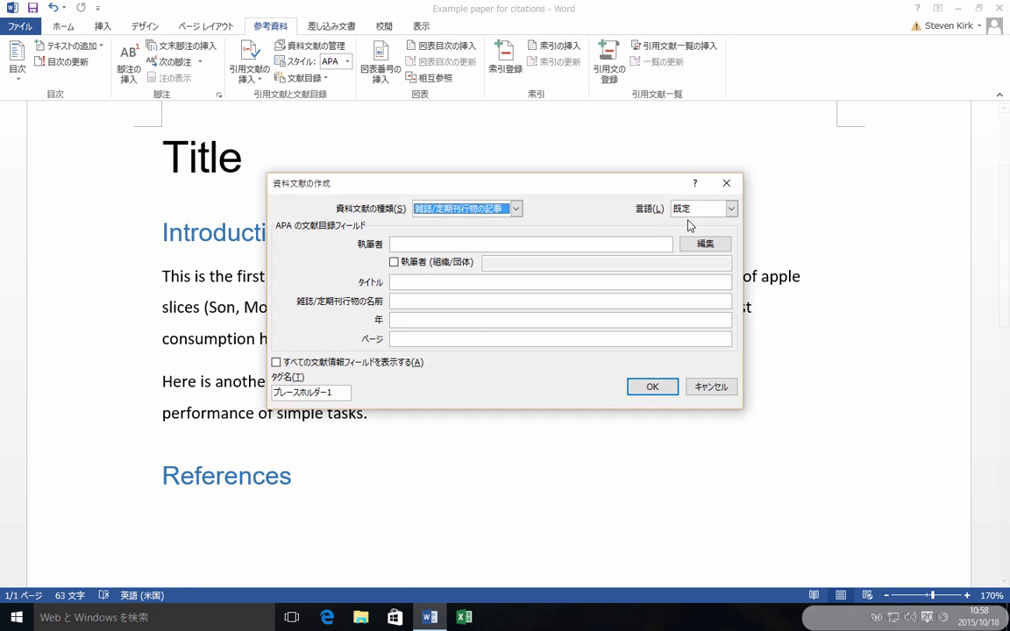
key("Tab")
key("alt+Down")
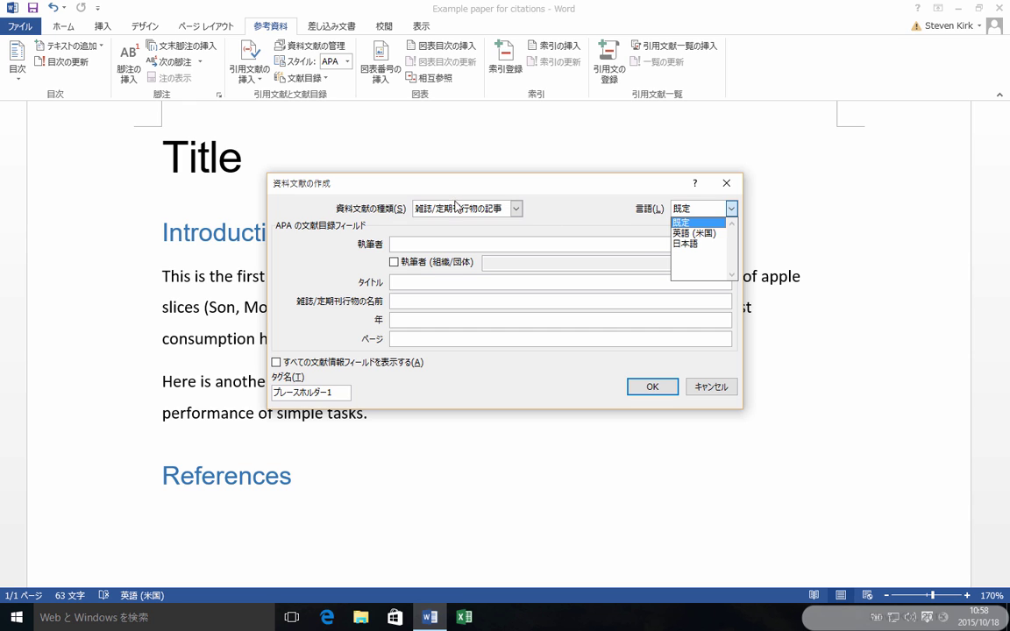
key("Down")
key("Return")
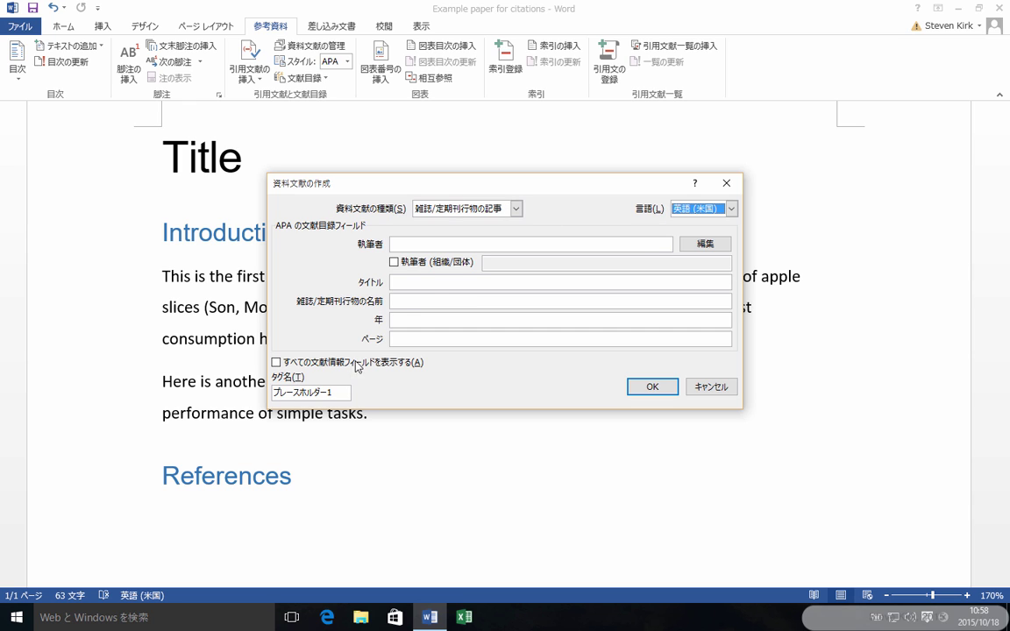
key("alt+a")
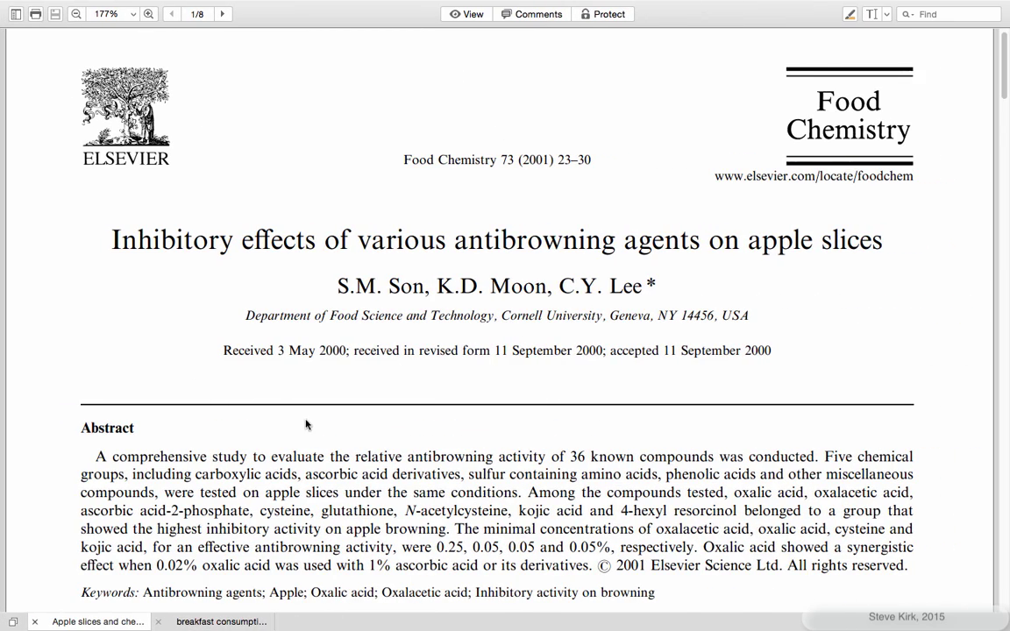
key("ctrl+Tab")
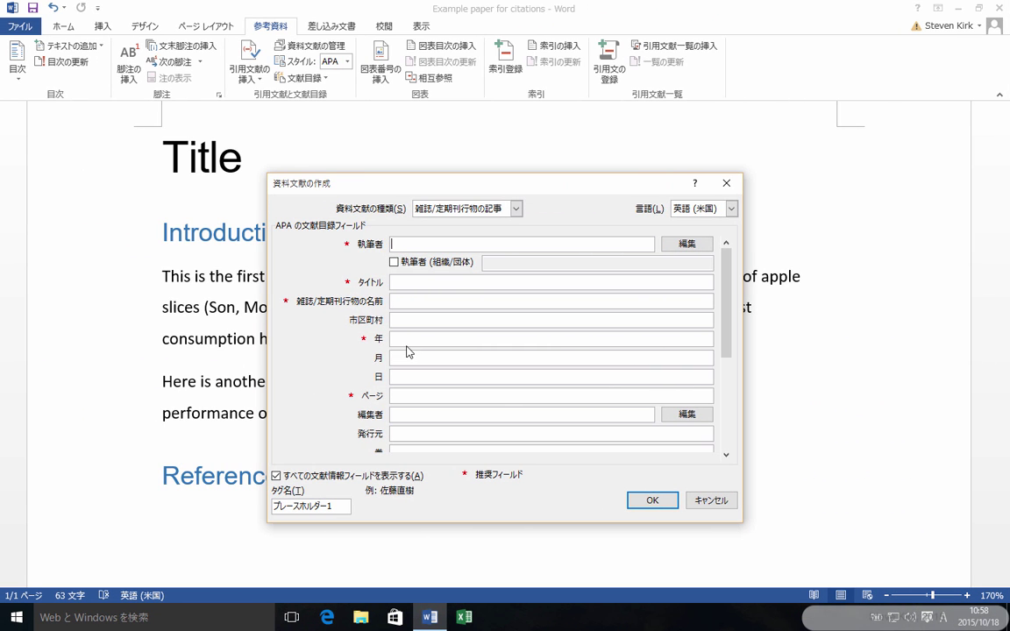
type("S.B. Cooper; S. Bandelow; M.E. Nevill")
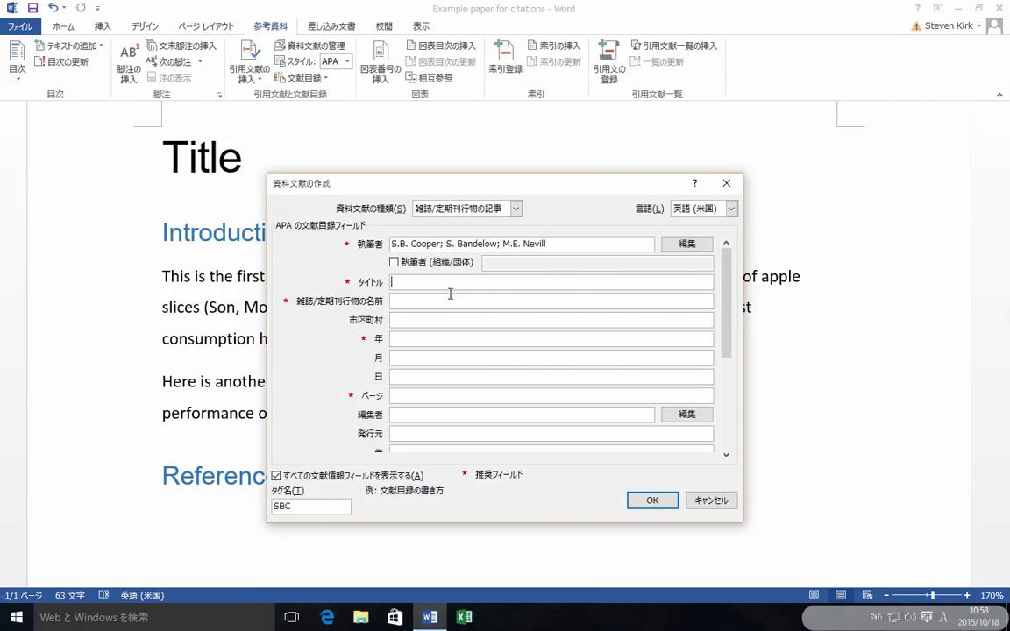
- Paste the title and journal Physiology & Behavior, and enter year 2011, pages 431-439, volume 103
left_click(450, 281)
type("Breakfast consumption and cognitive function in adolescent schoolchildren")
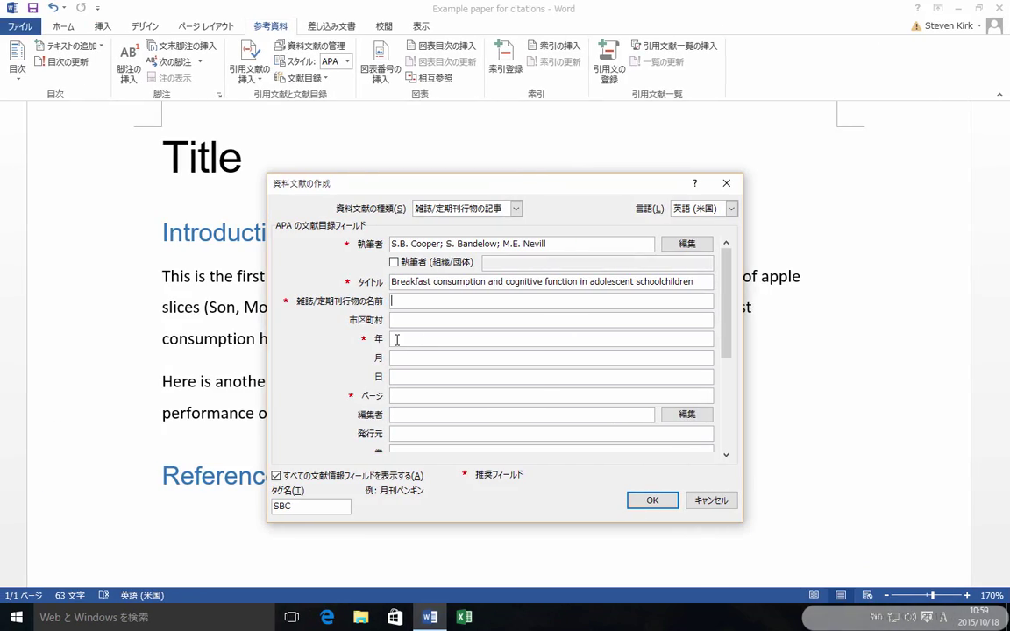
type("Physiology & Behavior")
left_click(396, 339)
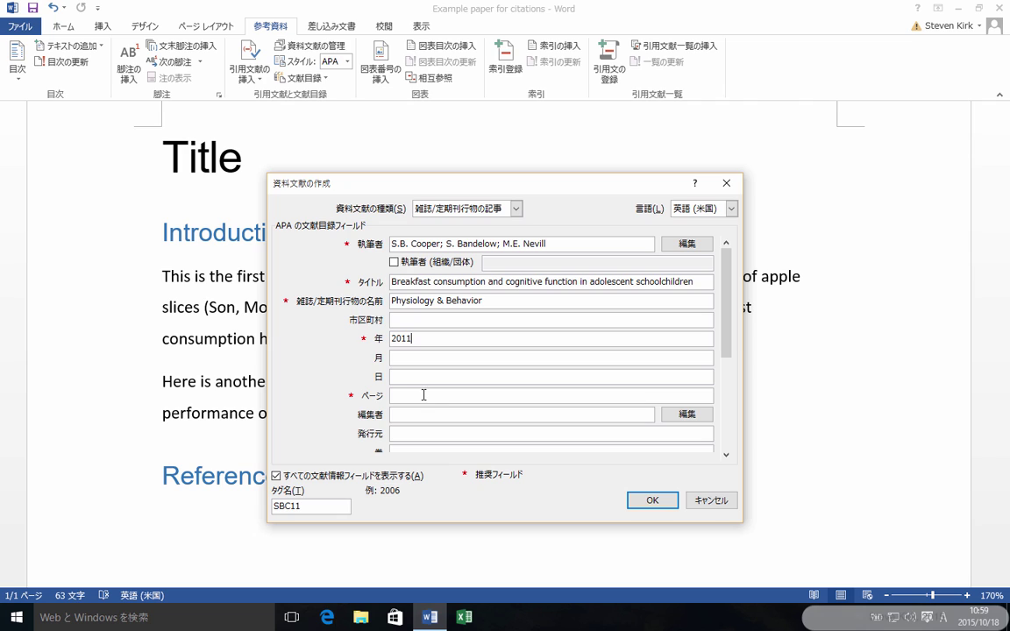
left_click(424, 396)
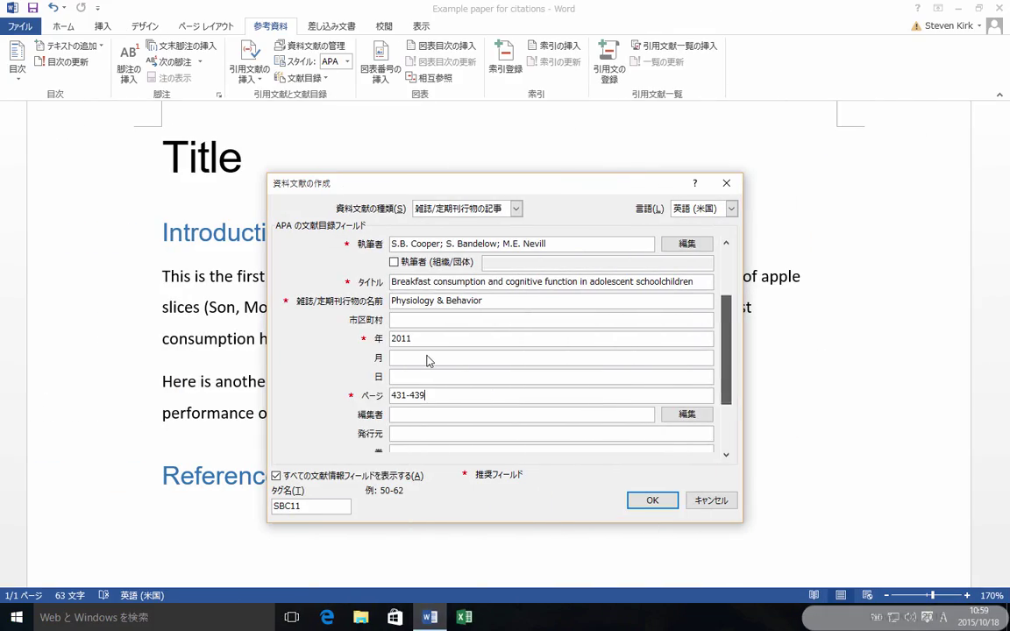
scroll(428, 360, "down", 2)
left_click(428, 360)
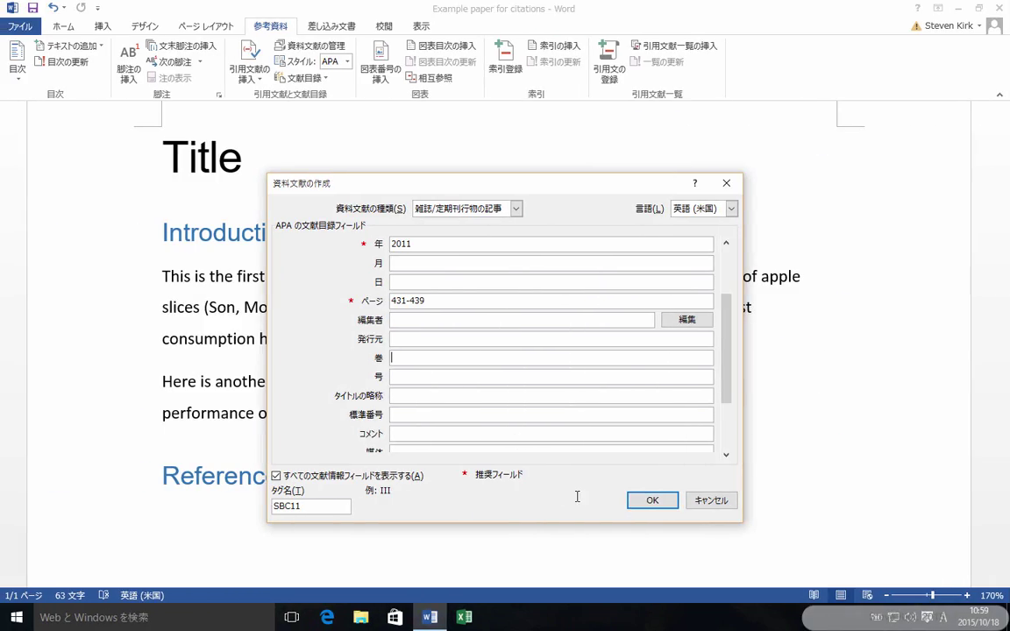
type("103")
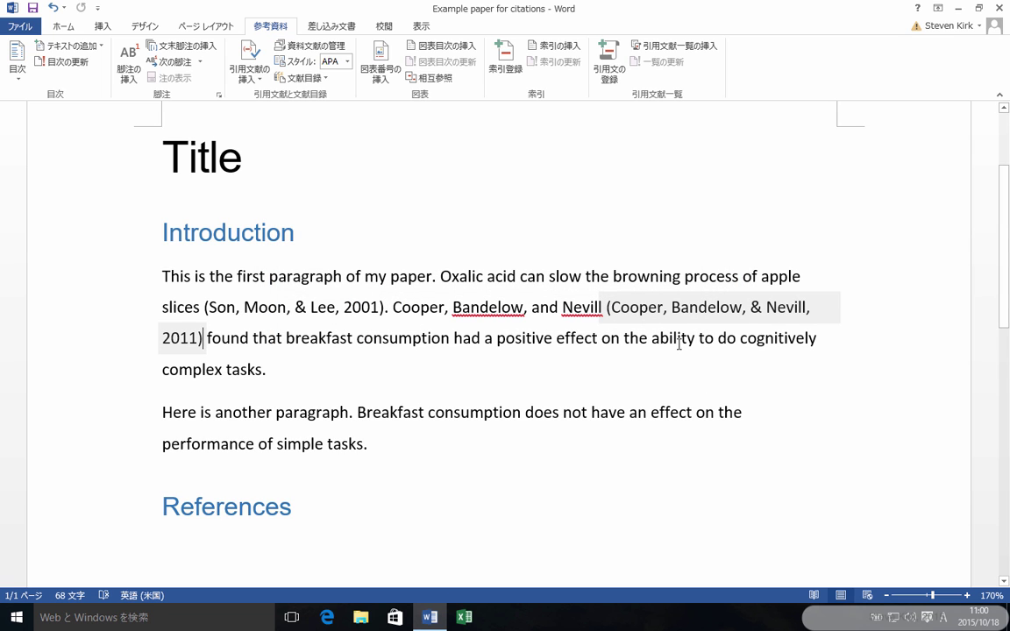
- Edit the breakfast citation to suppress author and title so it shows only (2011)
left_click(640, 310)
right_click(639, 310)
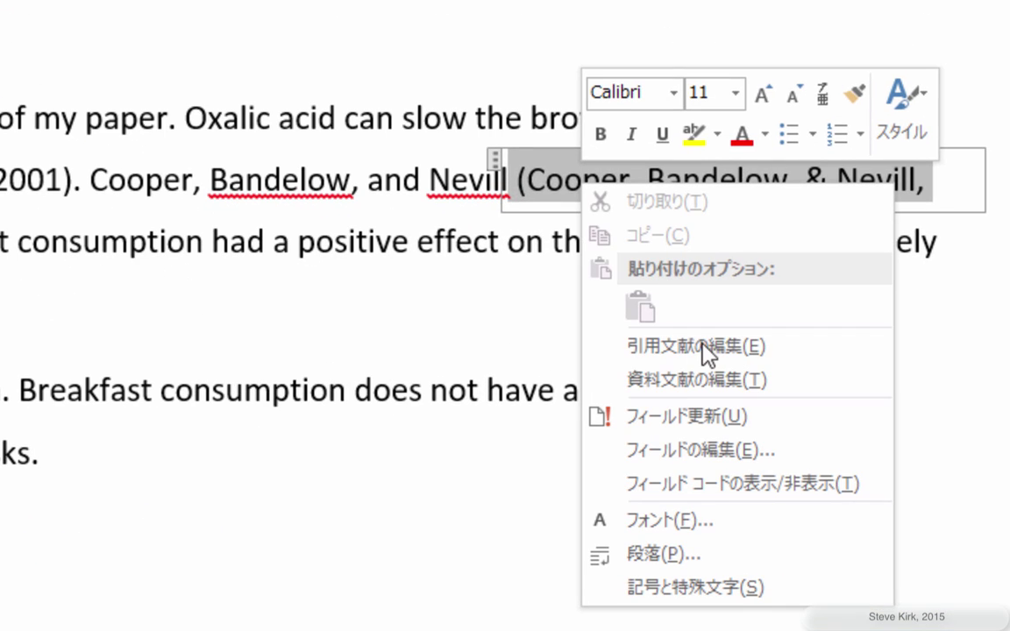
left_click(649, 337)
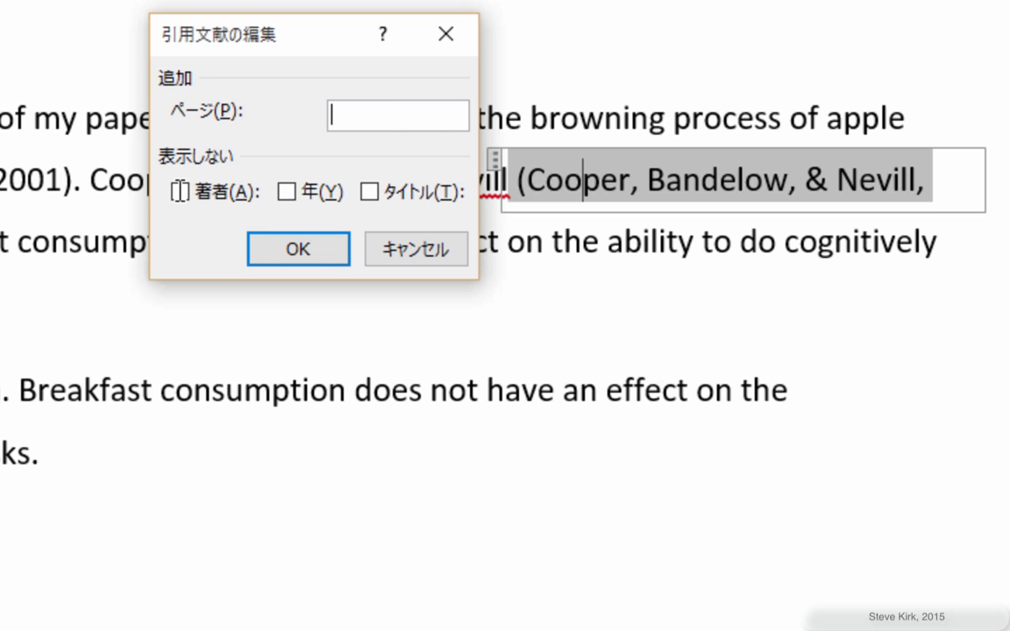
left_click(262, 193)
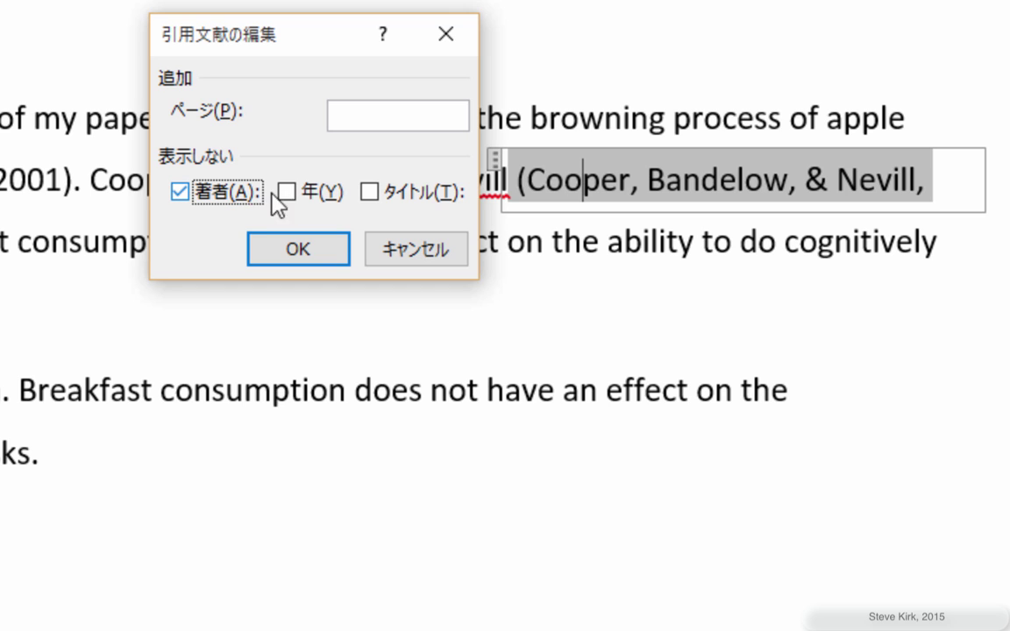
left_click(388, 196)
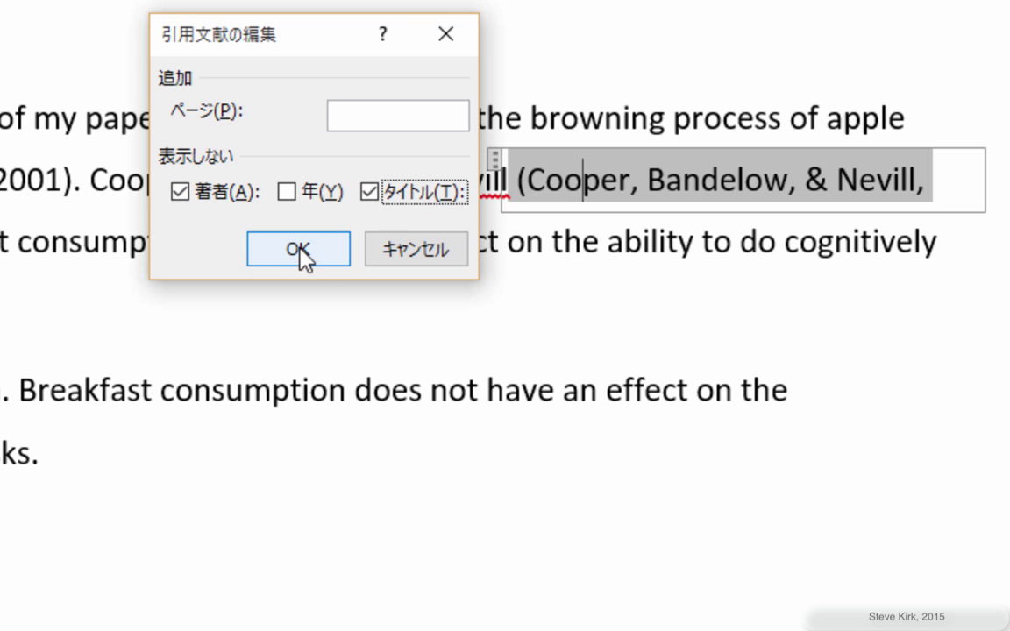
left_click(302, 253)
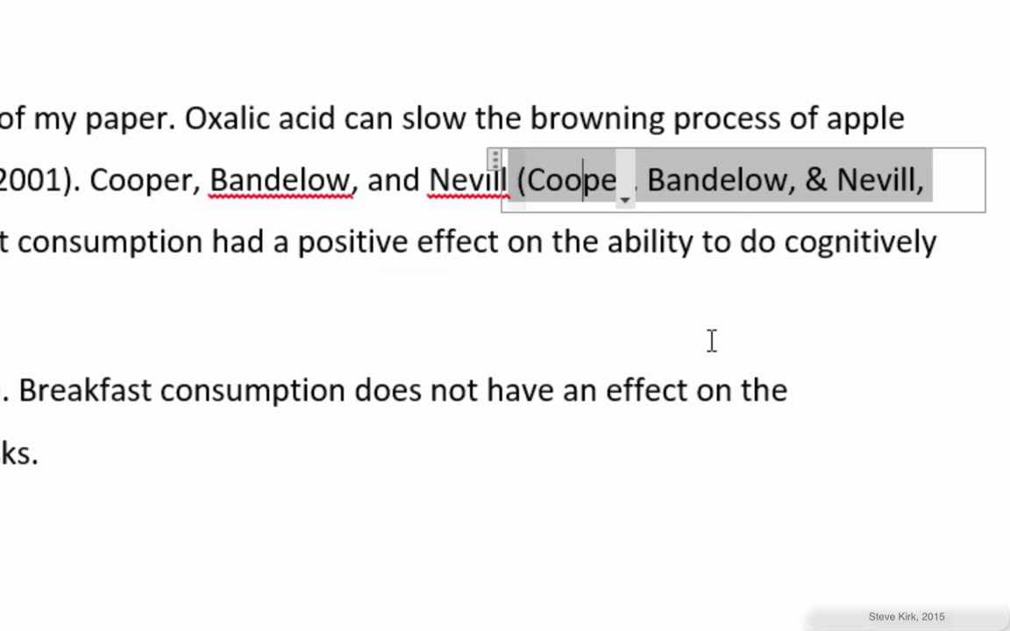
left_click(719, 180)
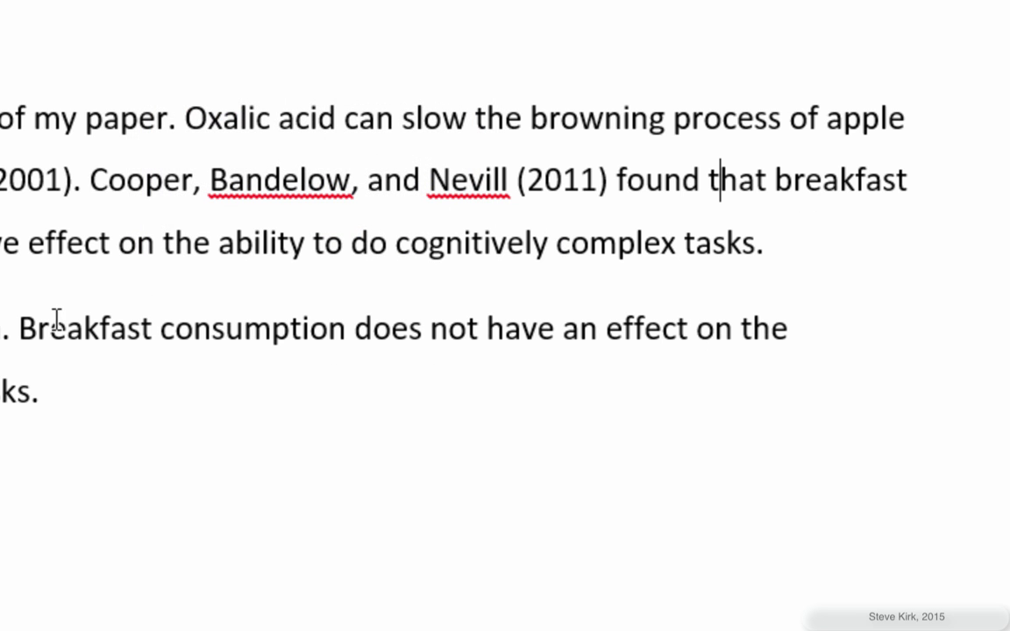
- Replace the capital B of Breakfast with 'Son et al. b' in the second paragraph
scroll(363, 352, "down", 1)
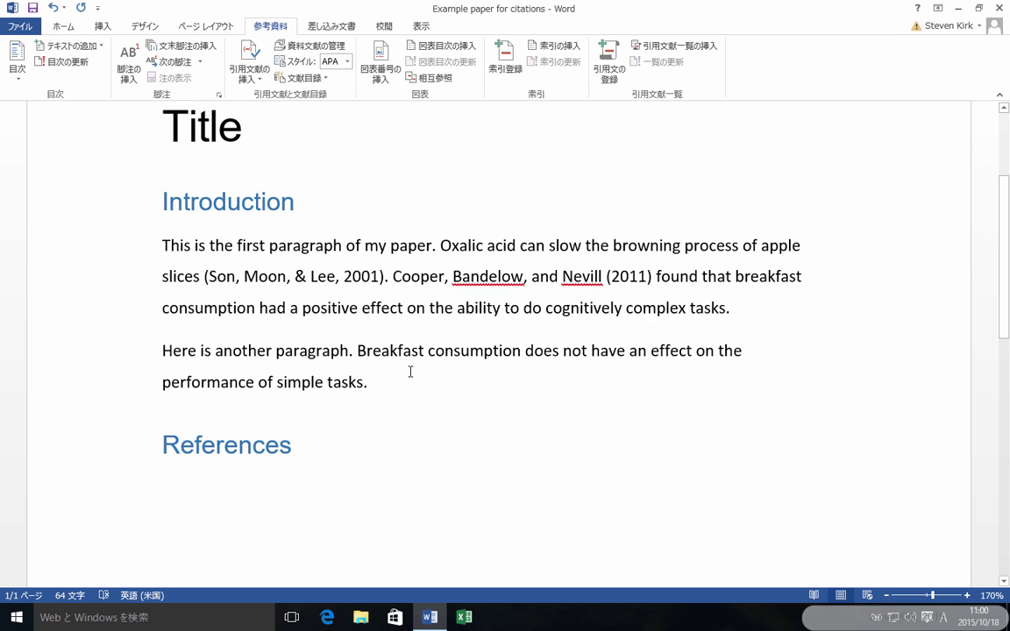
key("BackSpace")
type("Son, Mon")
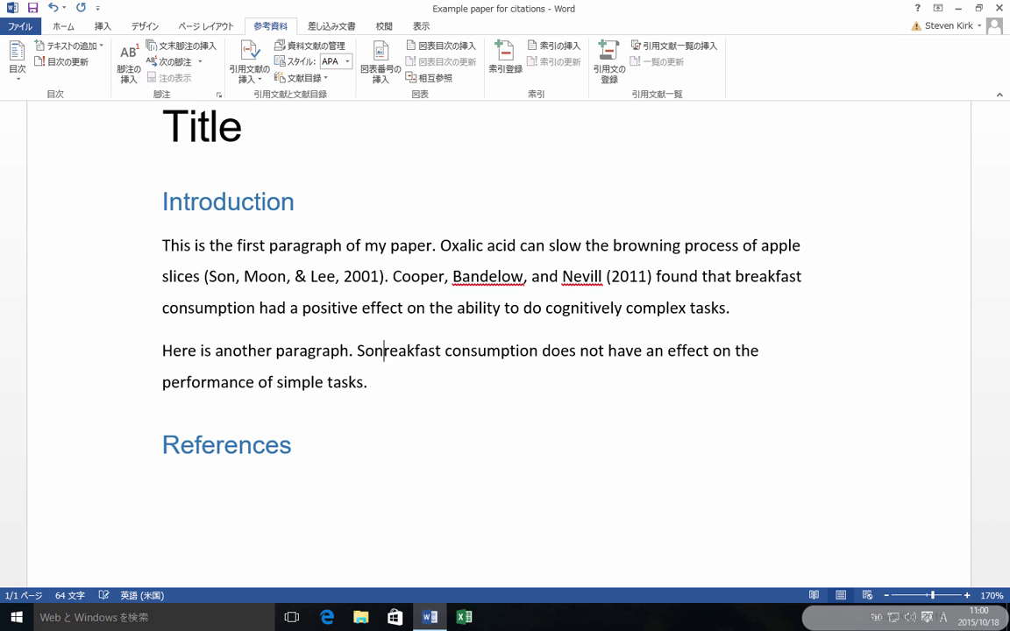
key("BackSpace")
type("on, and Lee")
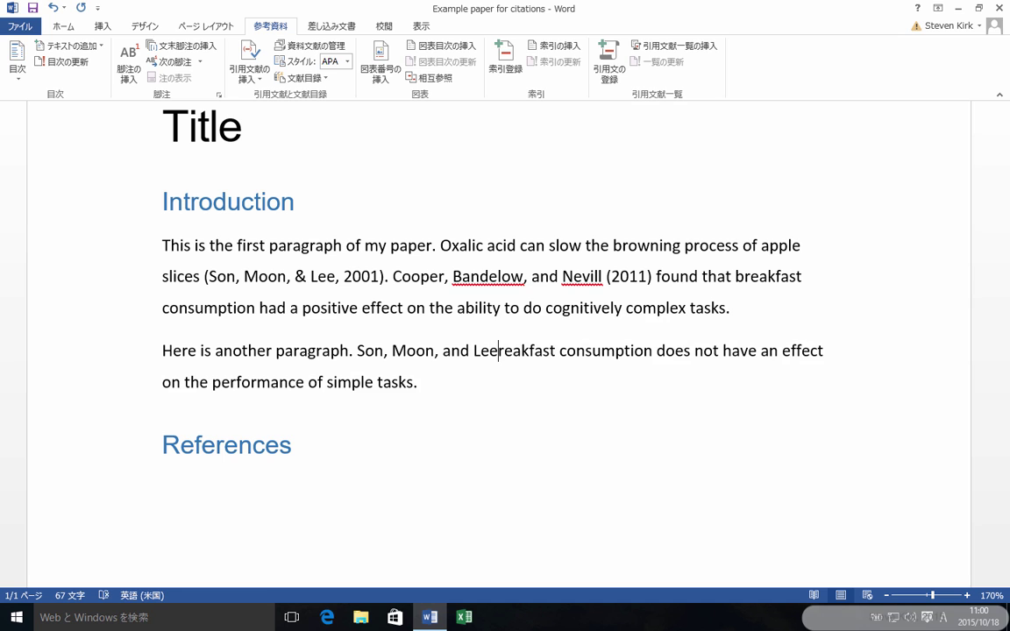
key("BackSpace")
key("BackSpace")
key("BackSpace")
key("BackSpace")
key("BackSpace")
key("BackSpace")
key("BackSpace")
key("BackSpace")
key("BackSpace")
key("BackSpace")
key("BackSpace")
key("BackSpace")
key("BackSpace")
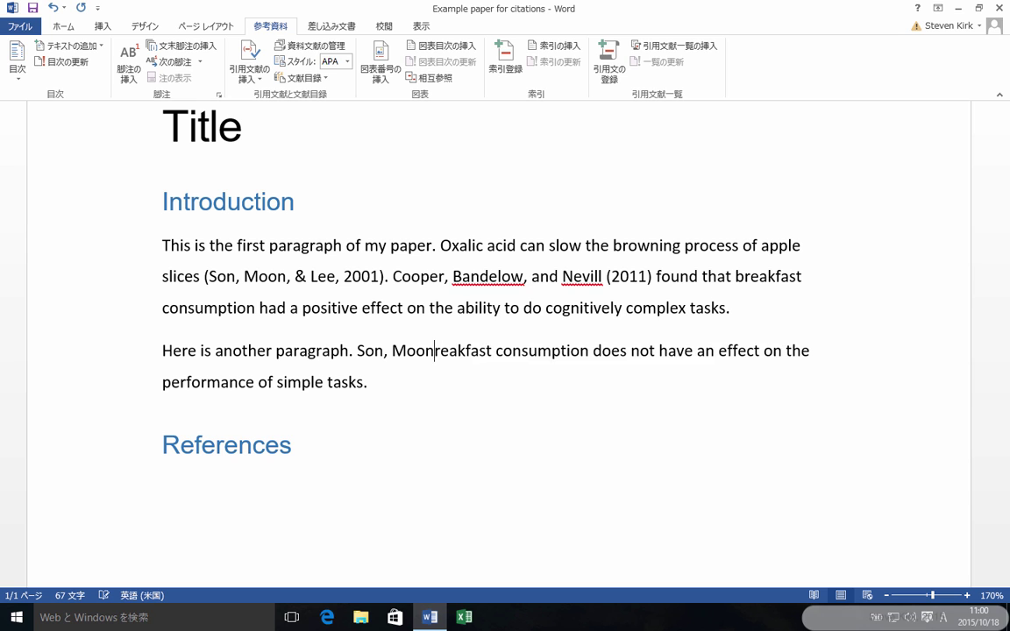
key("BackSpace")
key("BackSpace")
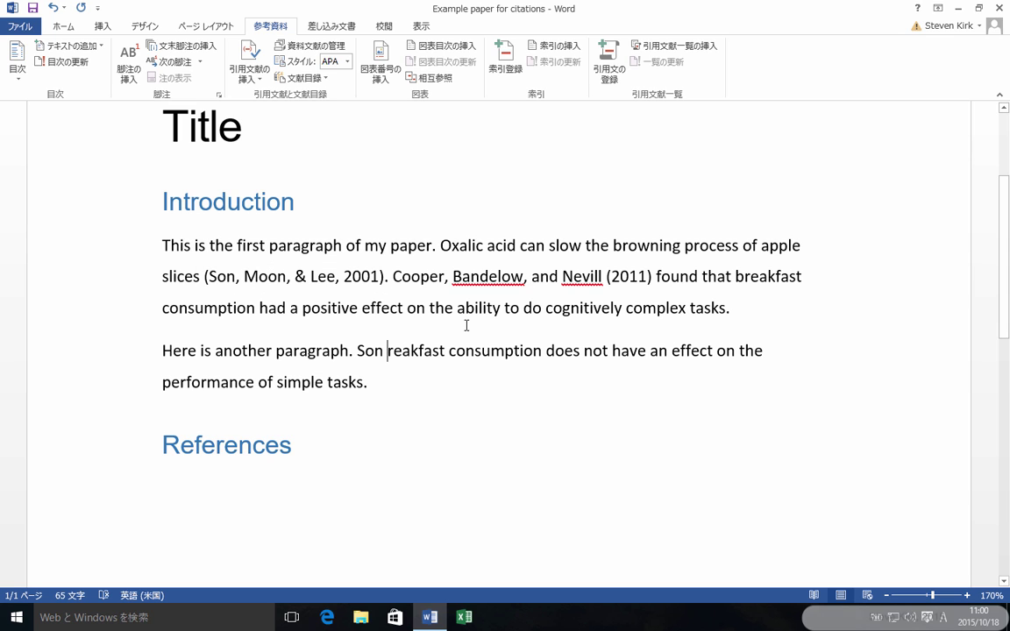
type("et al")
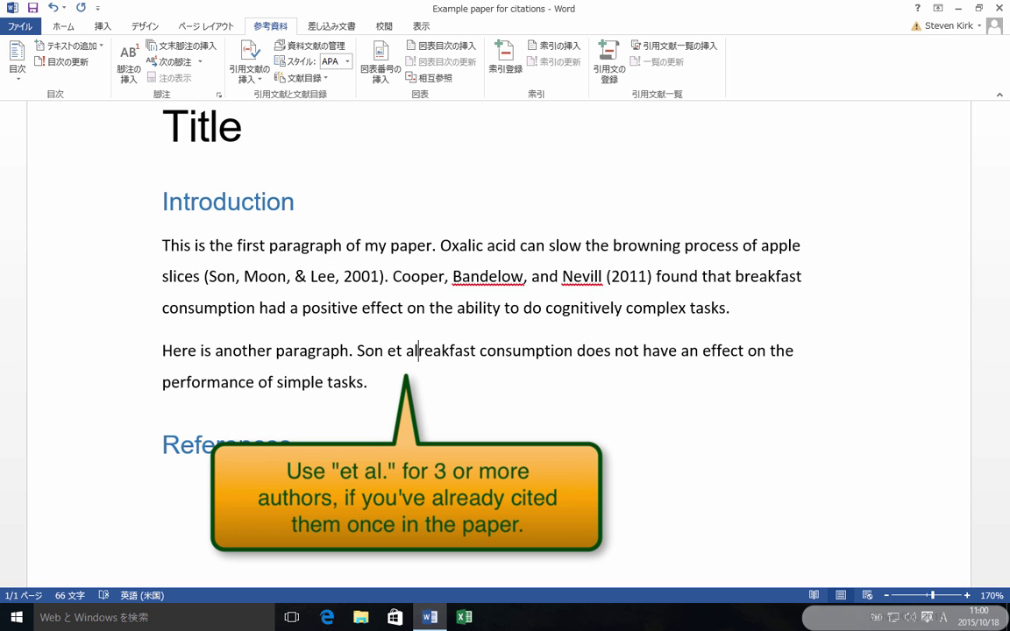
type(". b")
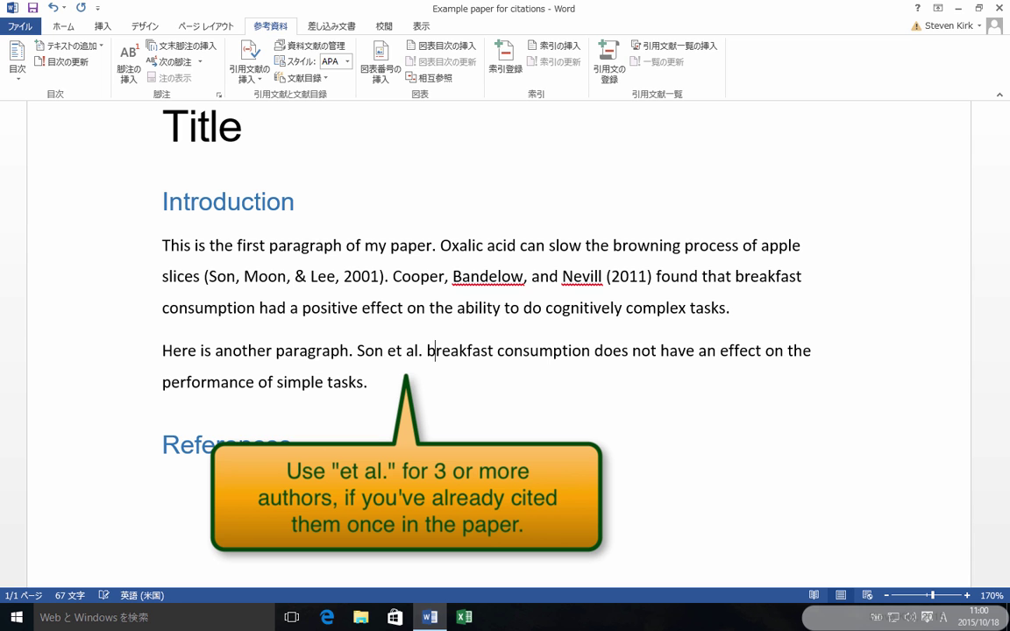
key("Left")
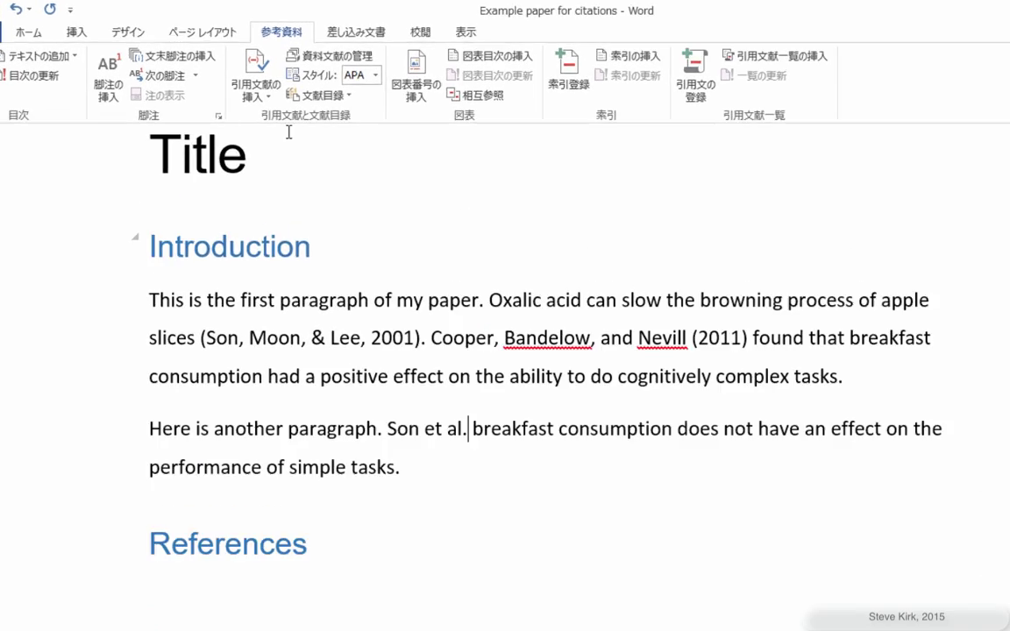
left_click(253, 70)
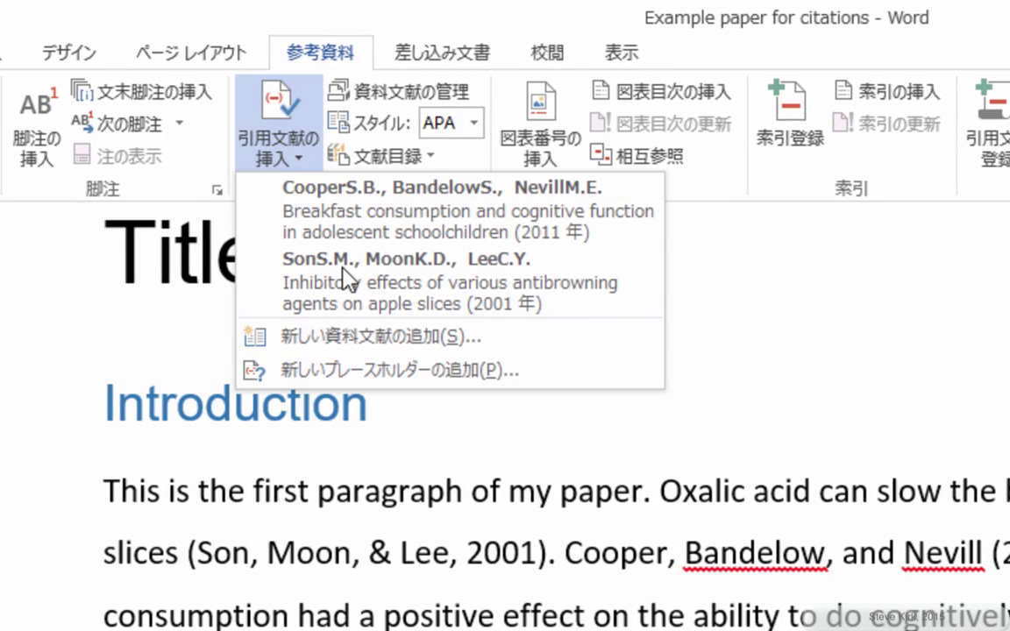
key("Down")
key("Down")
key("Return")
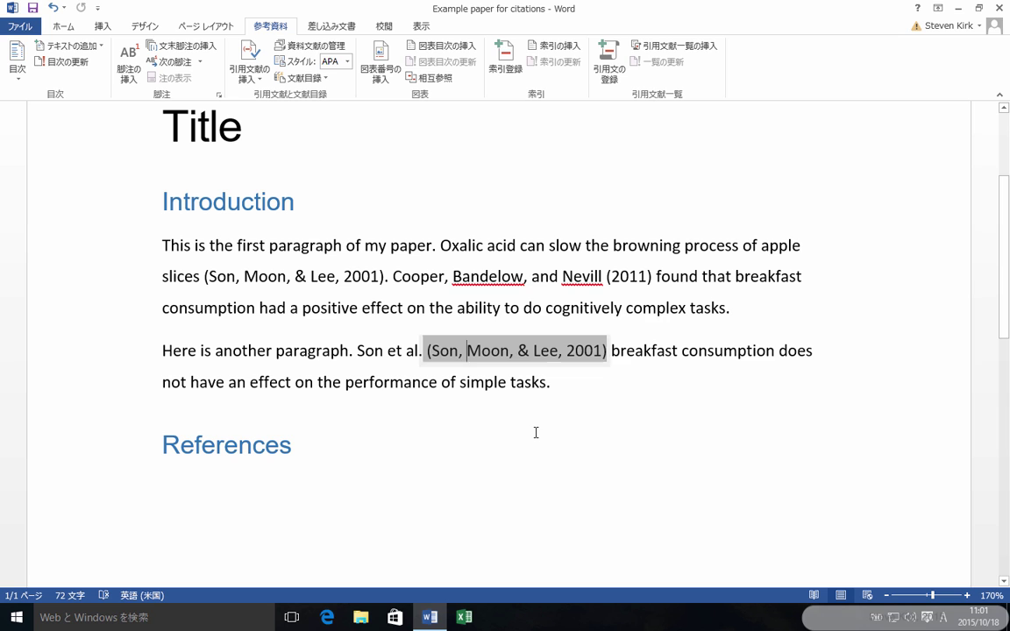
left_click(510, 350)
right_click(438, 349)
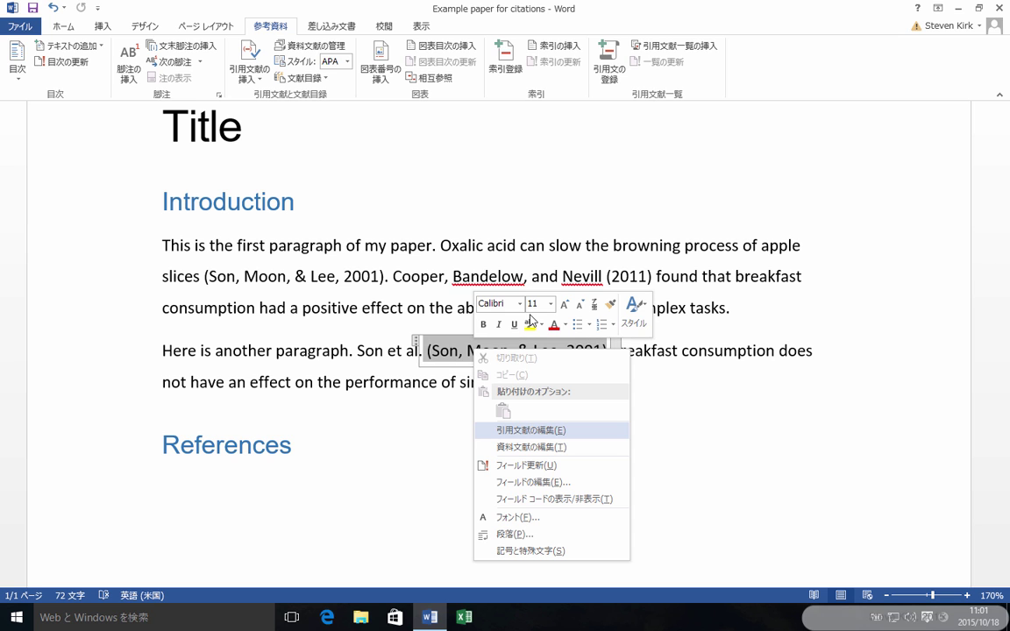
left_click(500, 429)
left_click(456, 313)
left_click(519, 318)
key("Return")
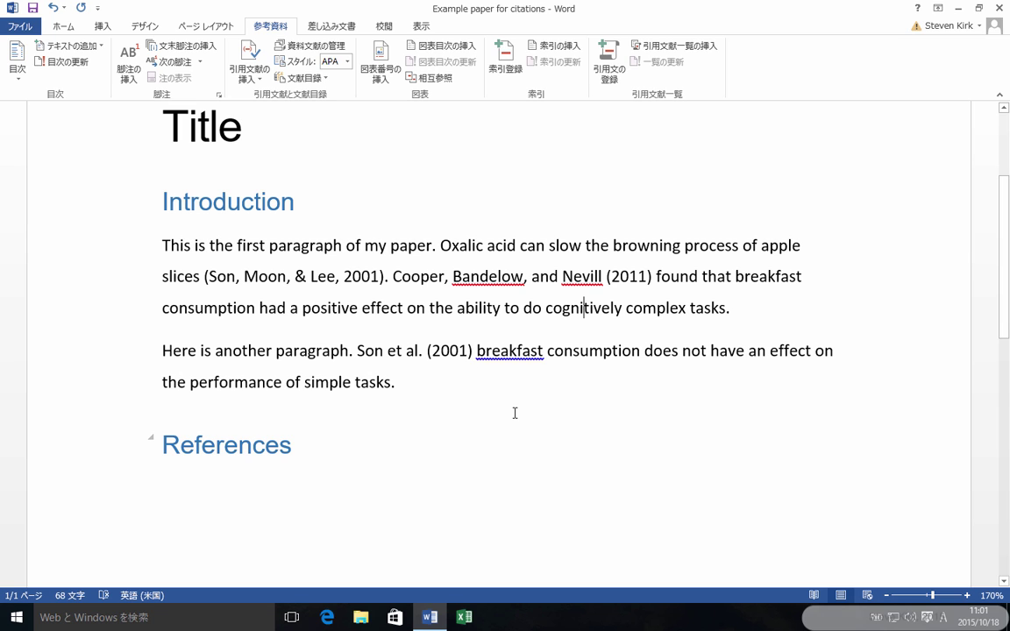
scroll(482, 404, "down", 3)
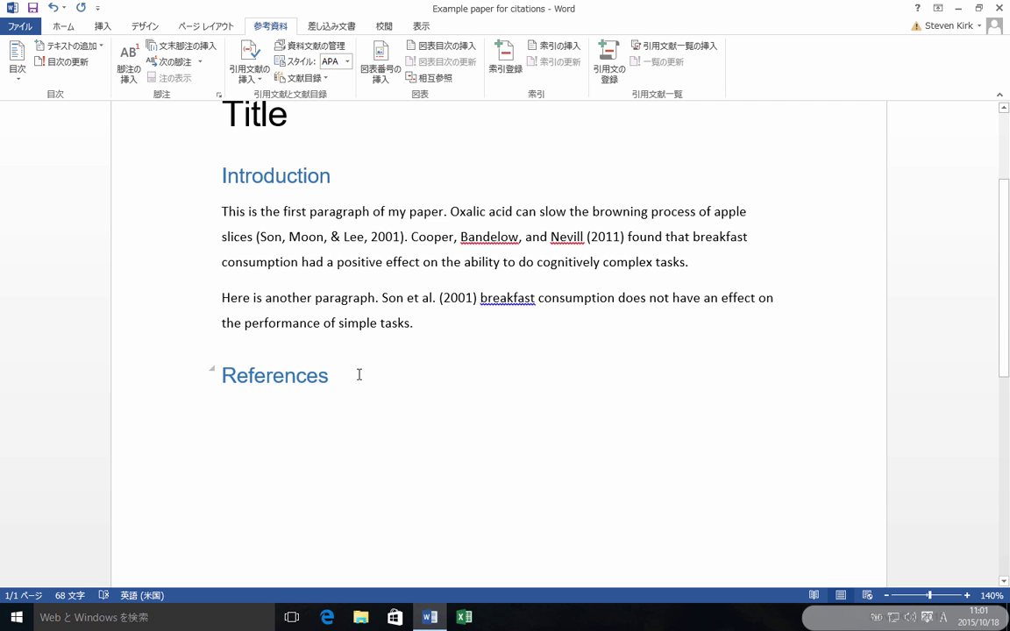
- Insert a bibliography under References listing Cooper, Bandelow, & Nevill (2011) and Son, Moon, & Lee (2001)
key("Return")
key("BackSpace")
left_click(320, 77)
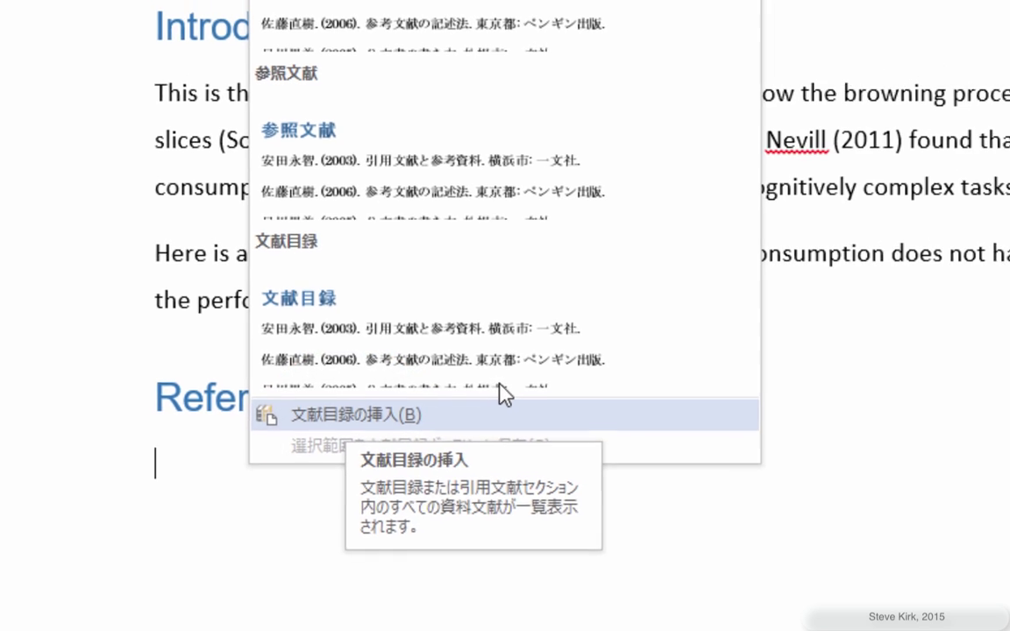
left_click(513, 419)
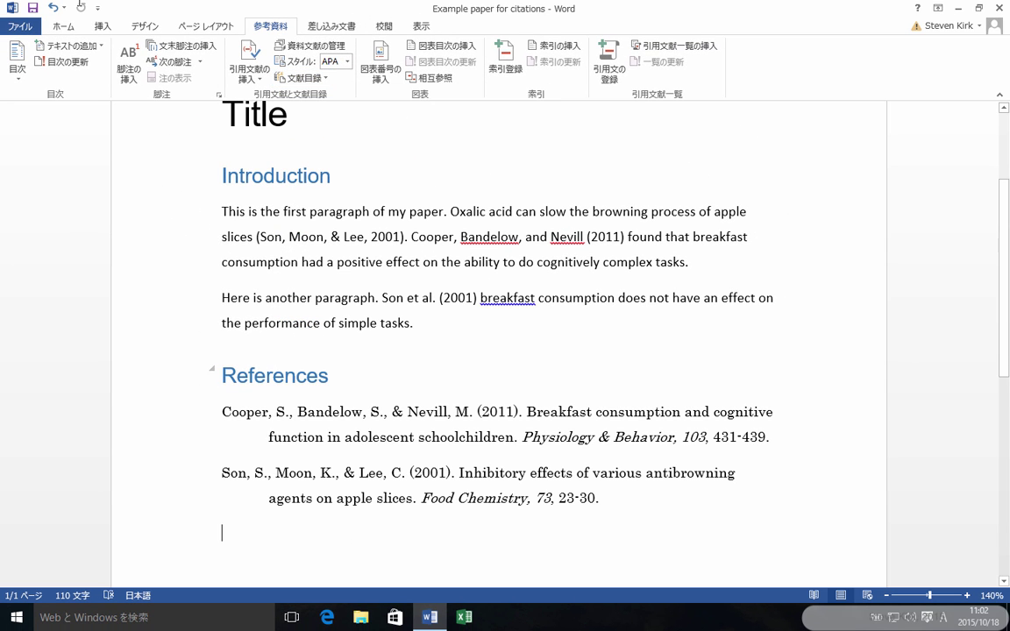
- Change the font of both reference entries from Century to Calibri
left_click(342, 298)
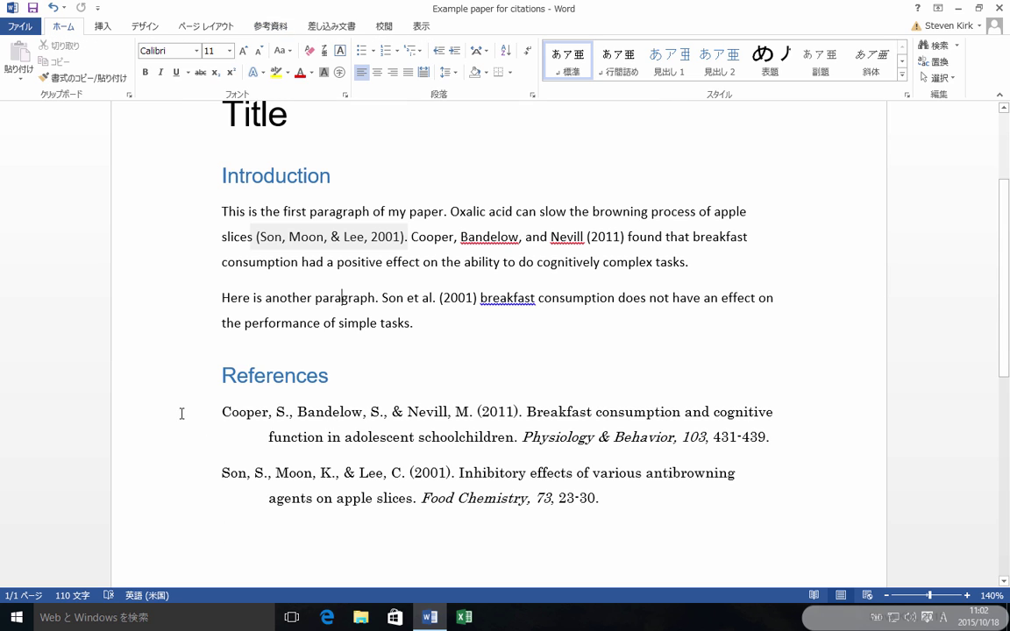
left_click_drag(176, 494, 180, 412)
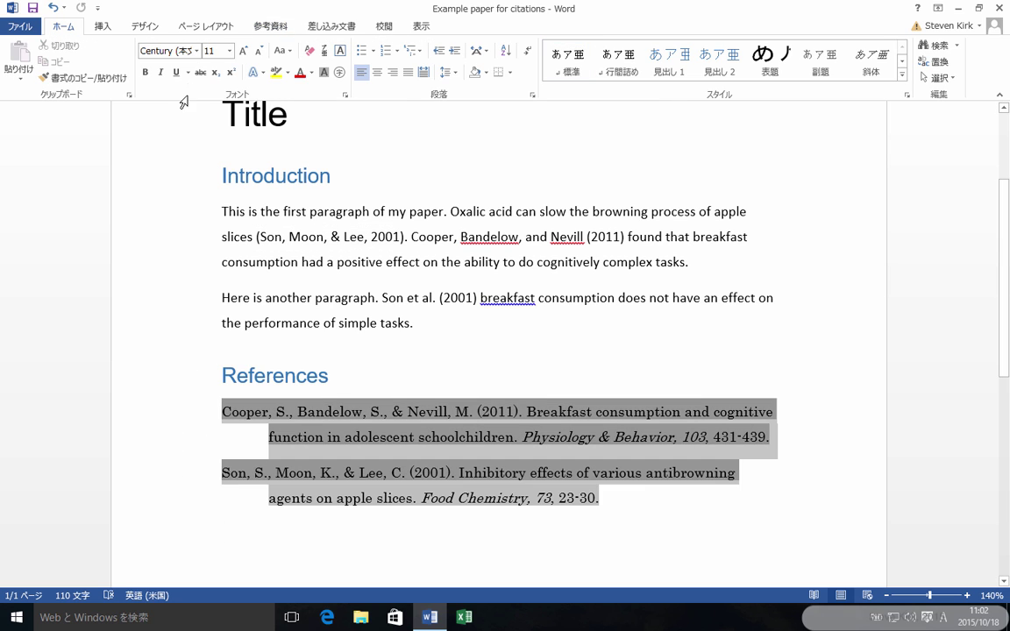
key("alt+Down")
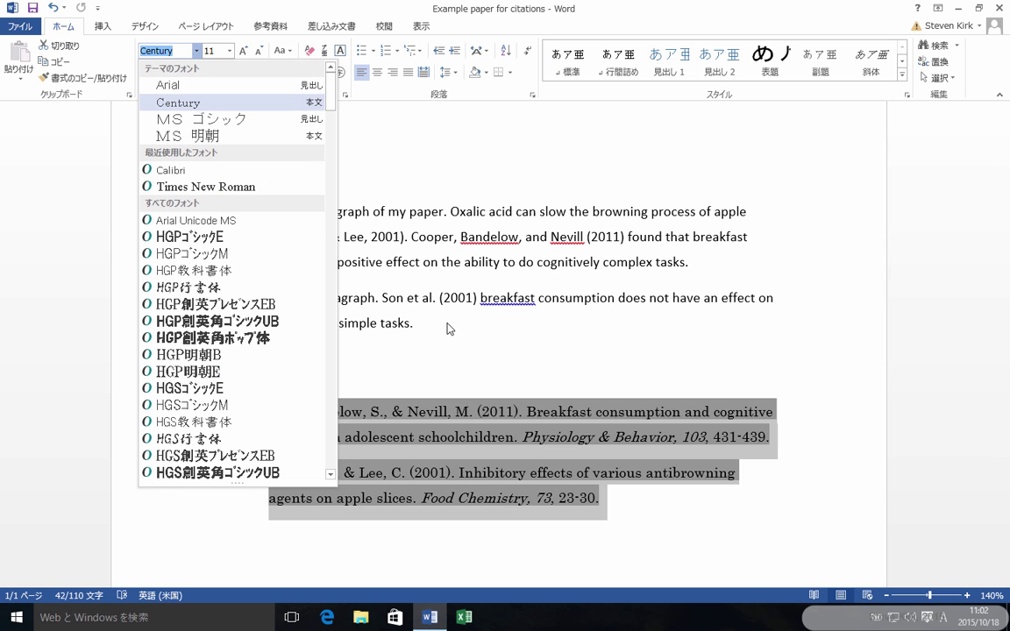
key("Up")
key("Down")
key("Down")
key("Down")
key("Down")
key("Return")
left_click(590, 344)
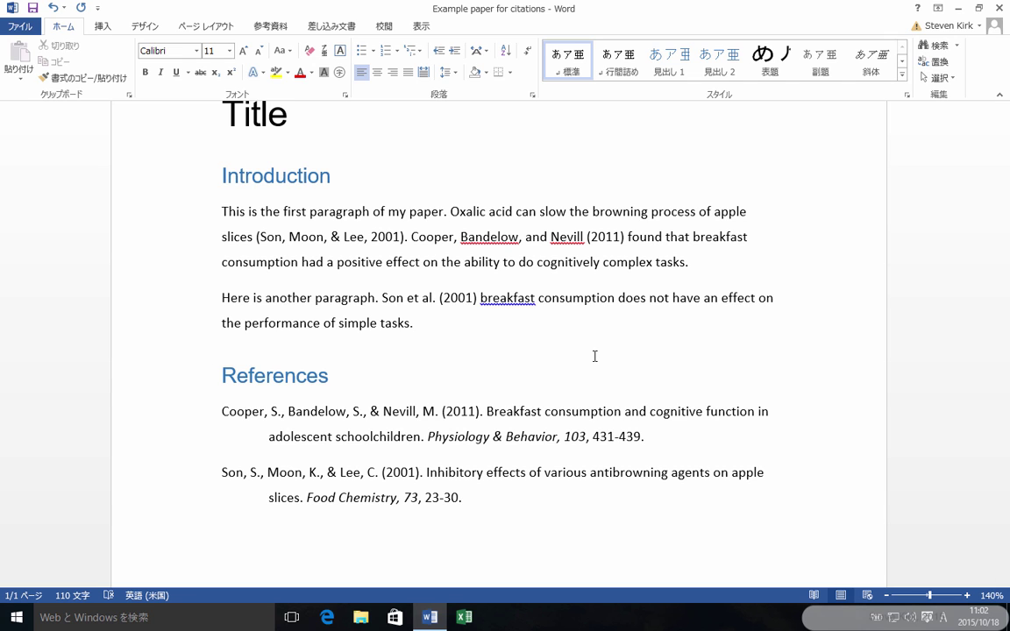
- Try the IEEE citation style on the paper, then switch the style back to APA
scroll(594, 357, "up", 1)
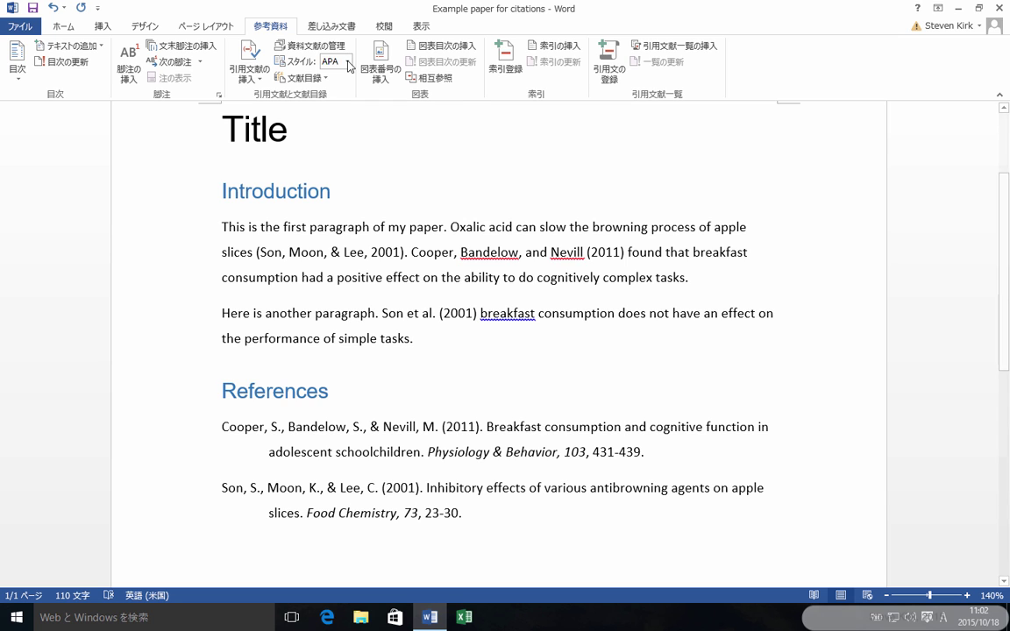
left_click(347, 62)
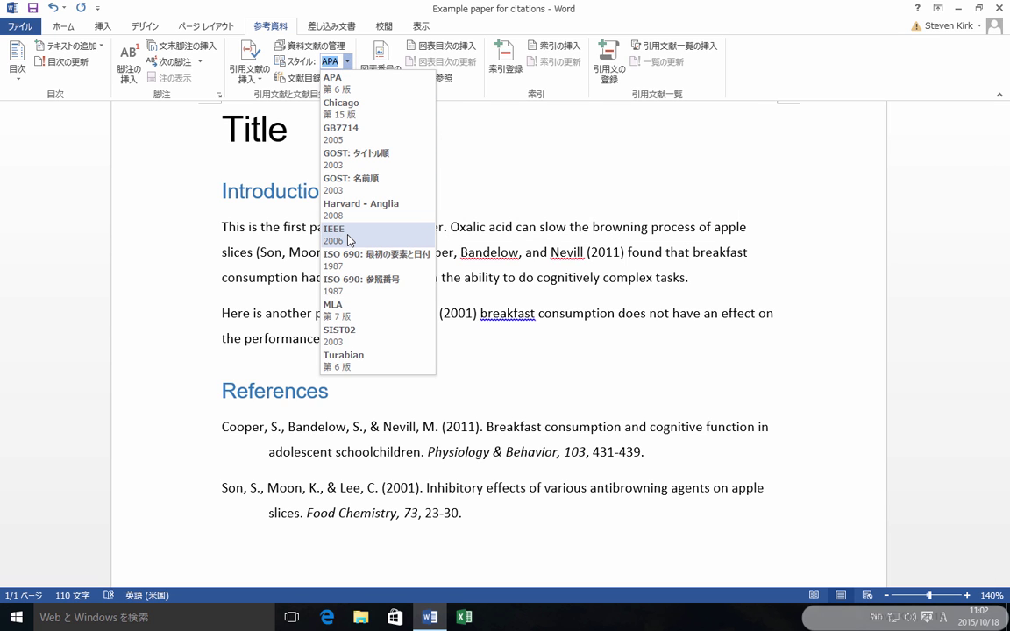
left_click(524, 244)
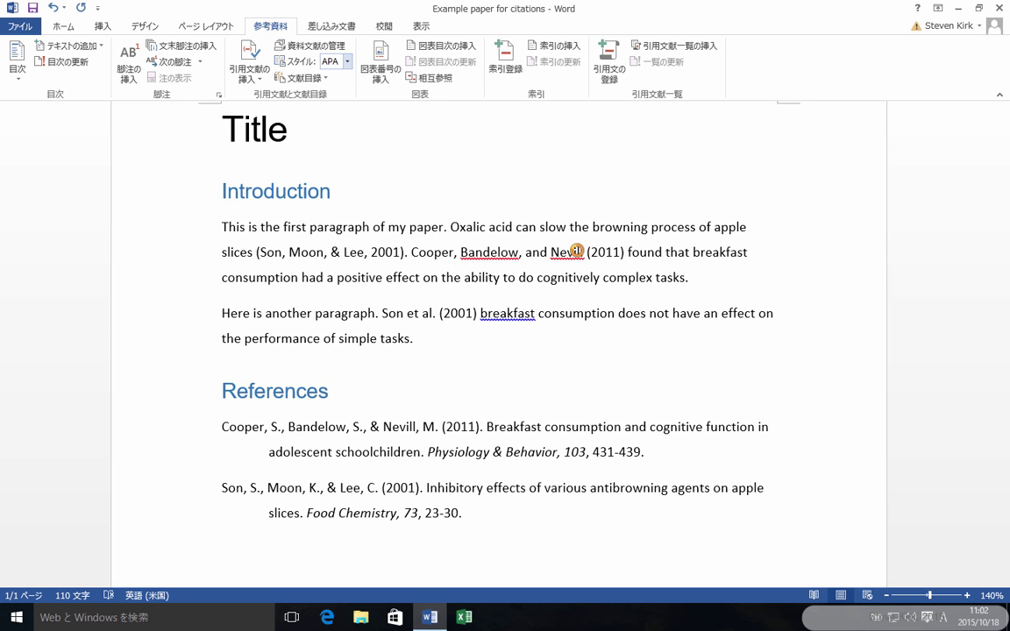
scroll(293, 214, "down", 1)
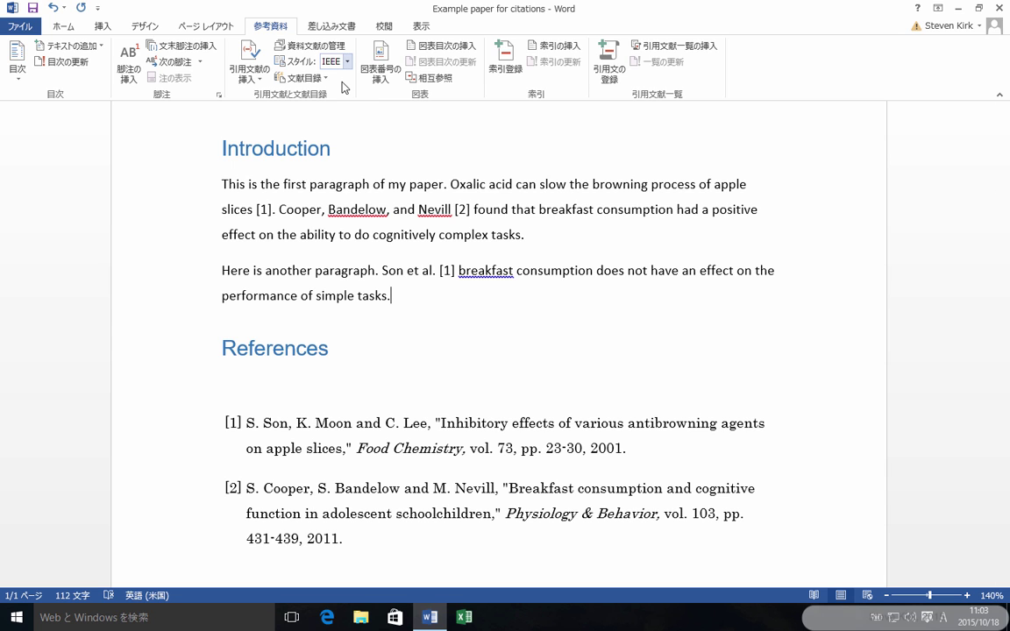
left_click(347, 61)
left_click(528, 296)
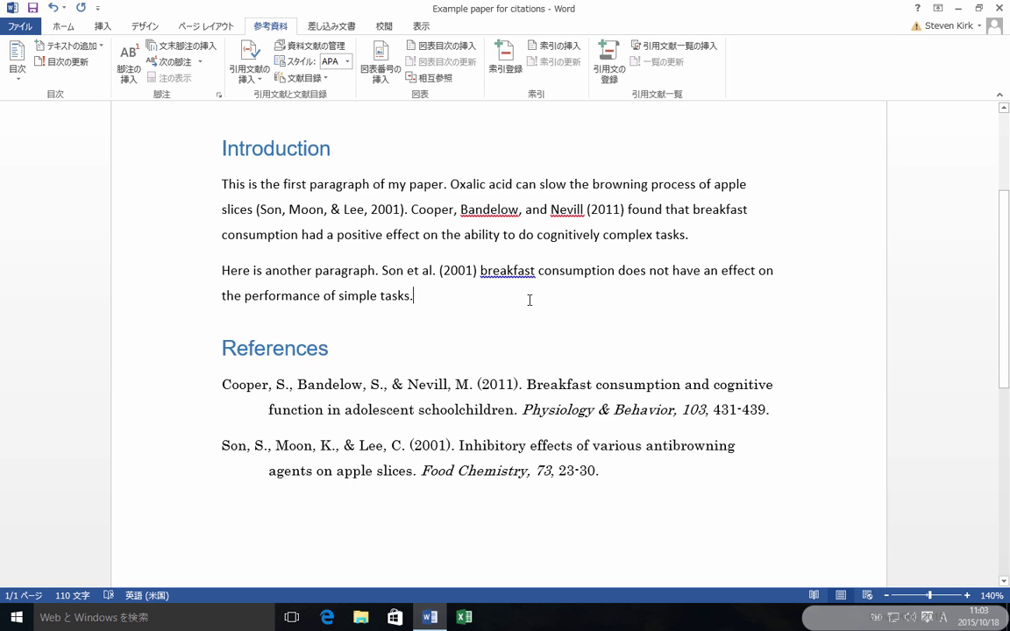
- Scroll back up through the Word paper before moving to the Zotero library
scroll(530, 298, "up", 1)
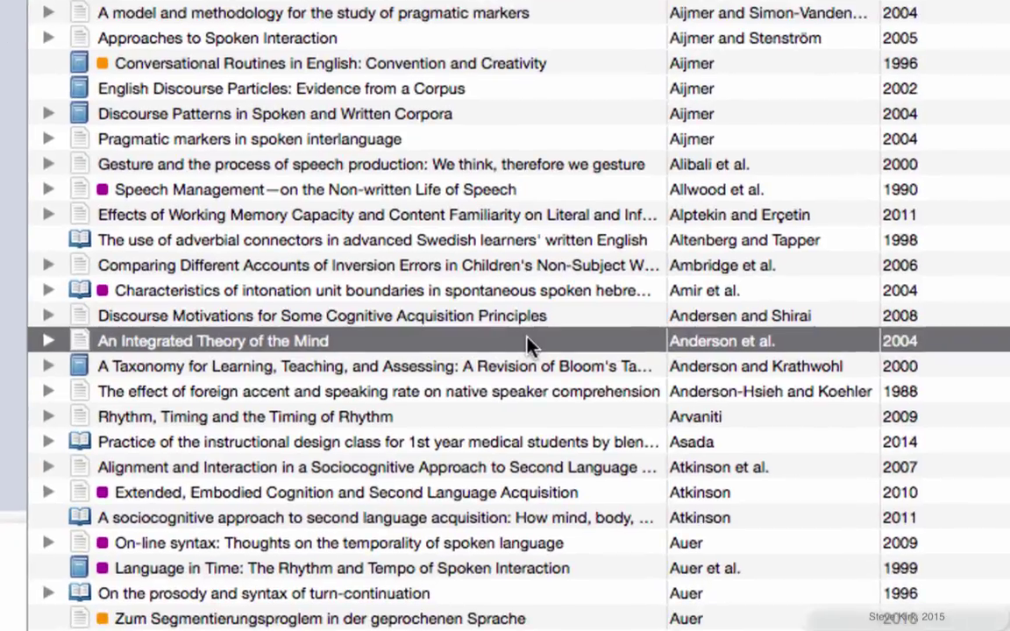
- Scroll the Zotero library to Davies (1989) and briefly expand its attached PDF
scroll(528, 343, "down", 20)
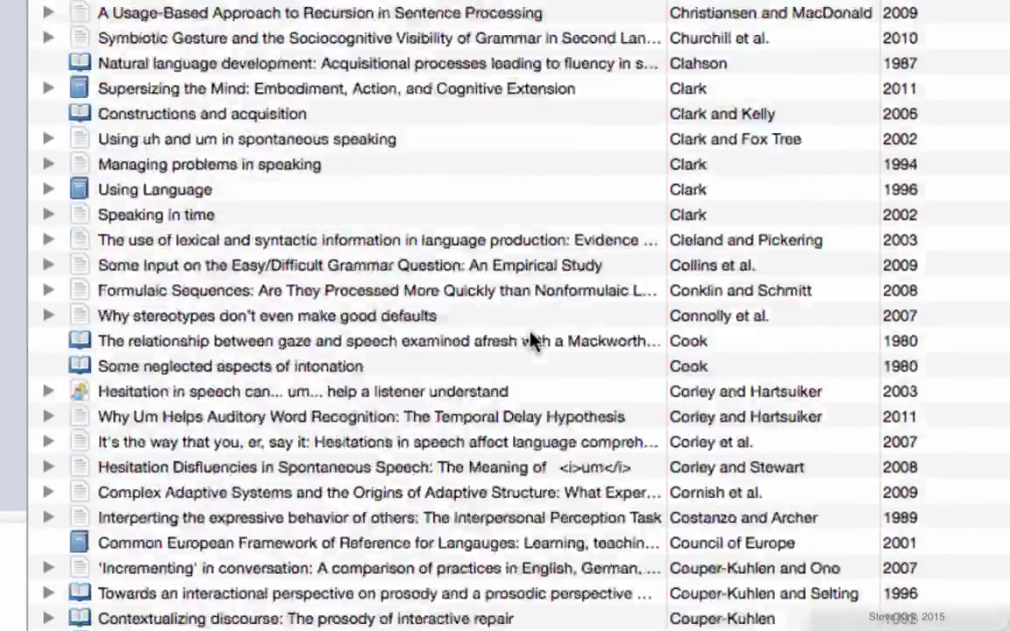
scroll(529, 342, "down", 20)
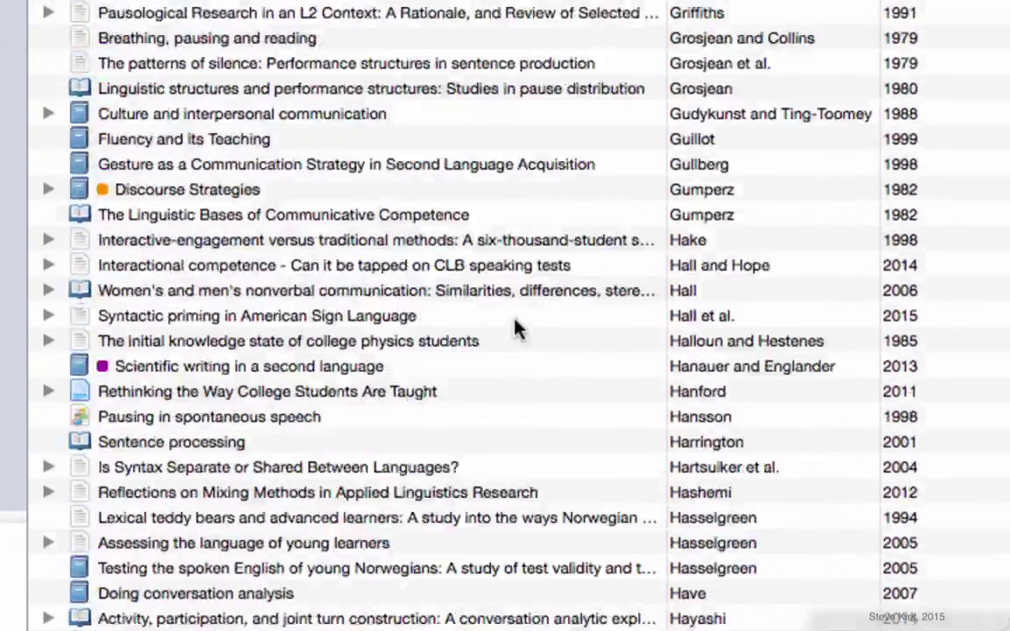
scroll(516, 327, "up", 15)
scroll(515, 328, "up", 20)
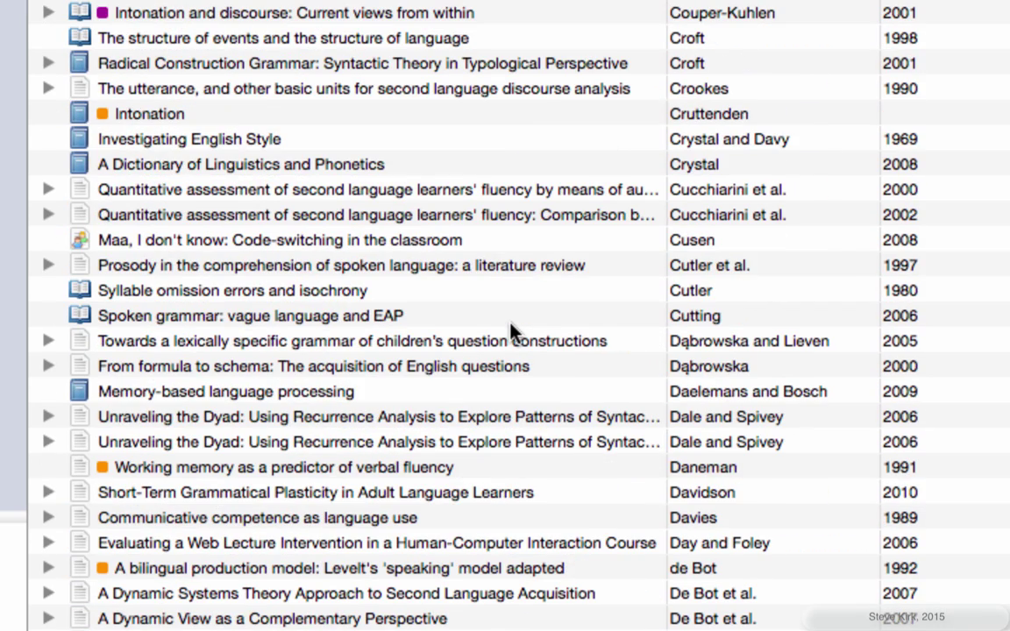
scroll(514, 331, "down", 4)
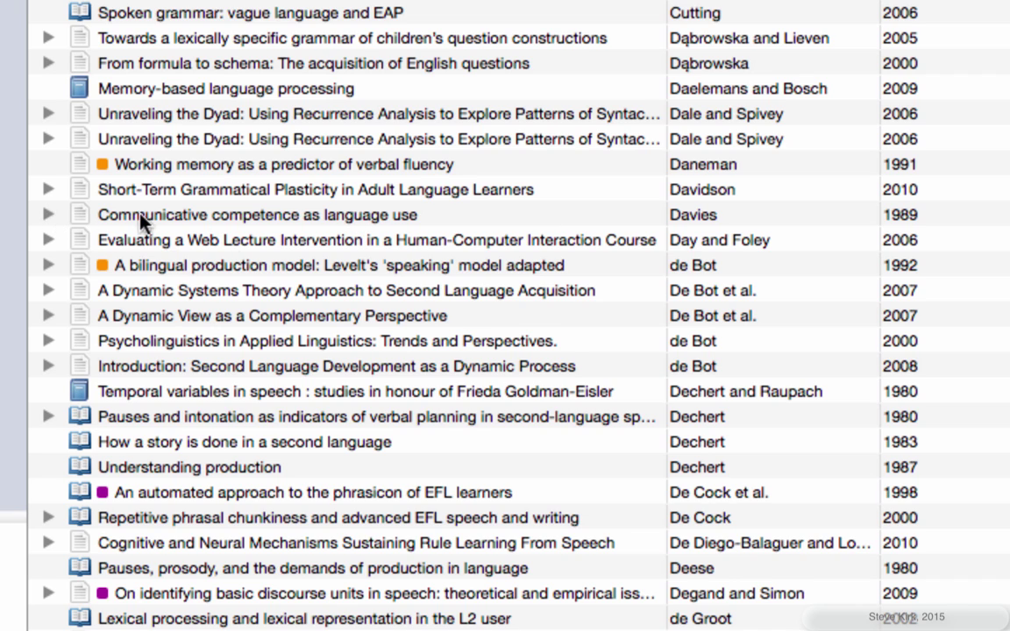
key("Right")
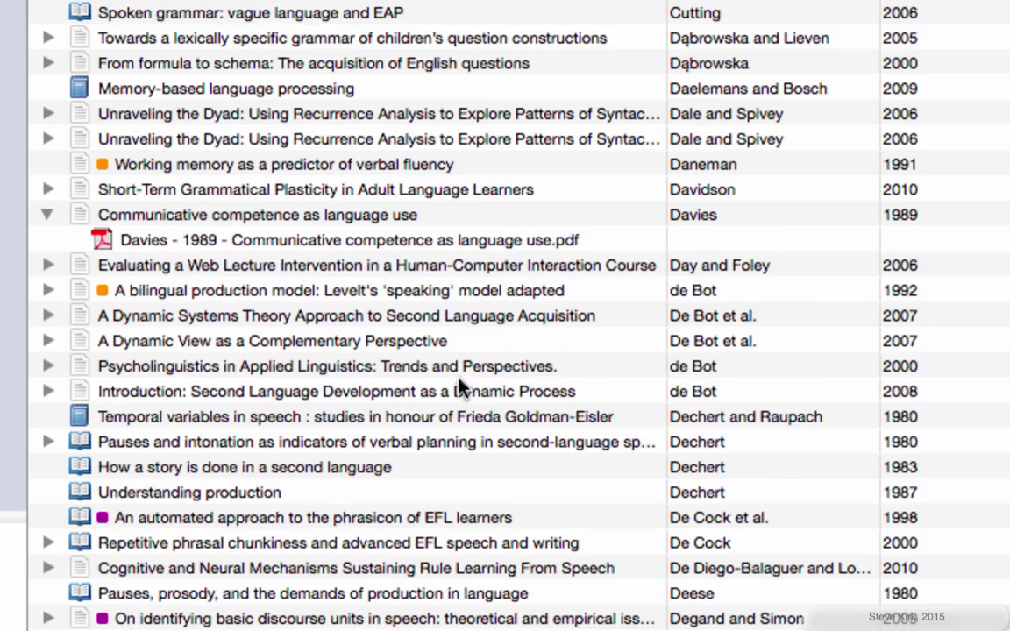
key("Left")
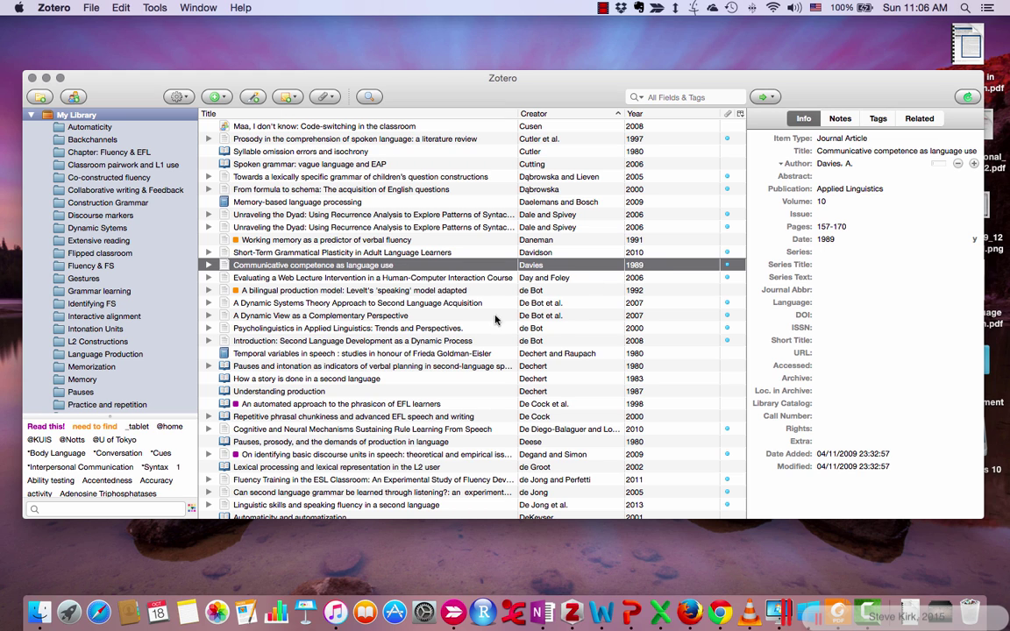
- Start a Zotero citation in the Word document using the APA 6th edition style
key("super+Tab")
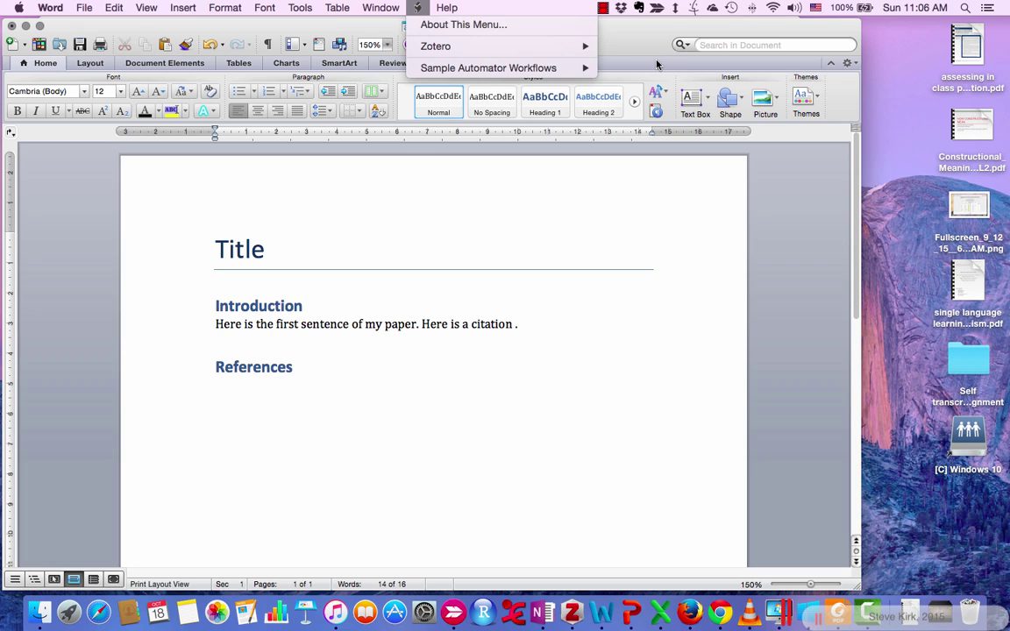
mouse_move(588, 48)
key("Down")
key("Down")
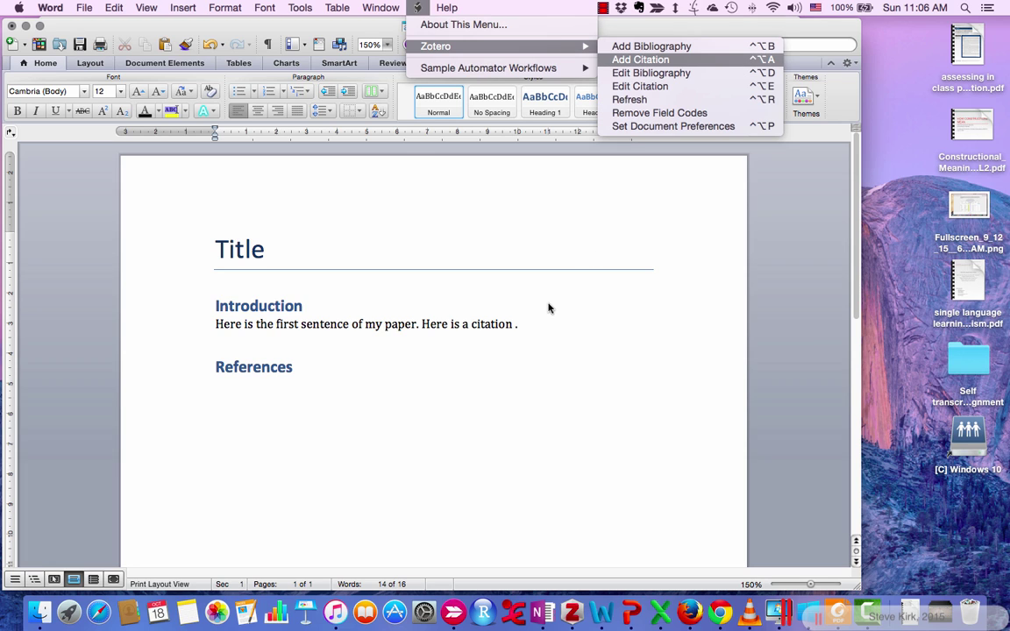
key("Return")
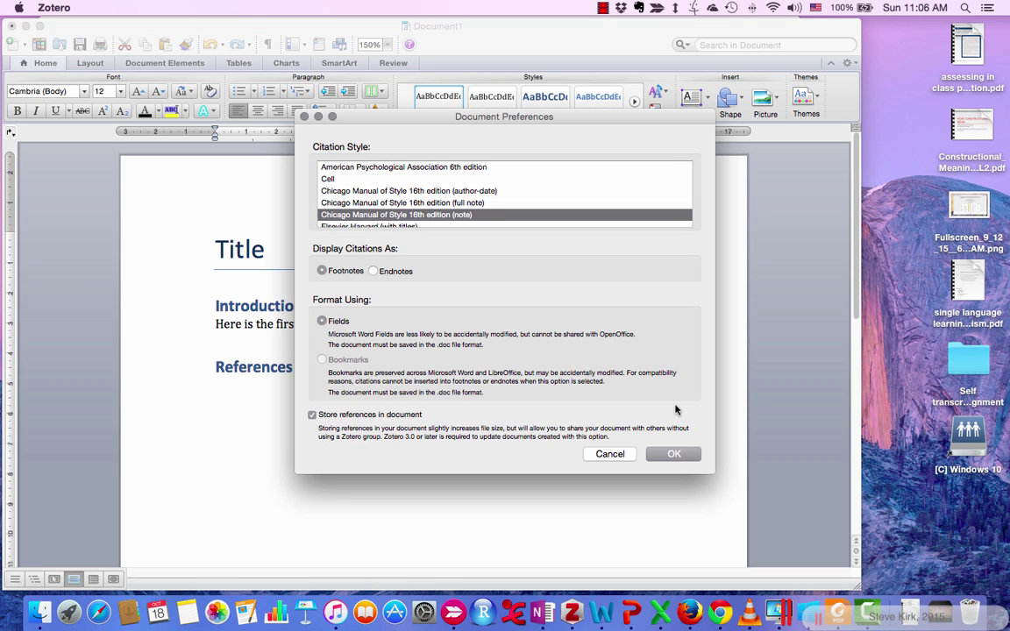
key("Up")
key("Up")
key("Up")
key("Up")
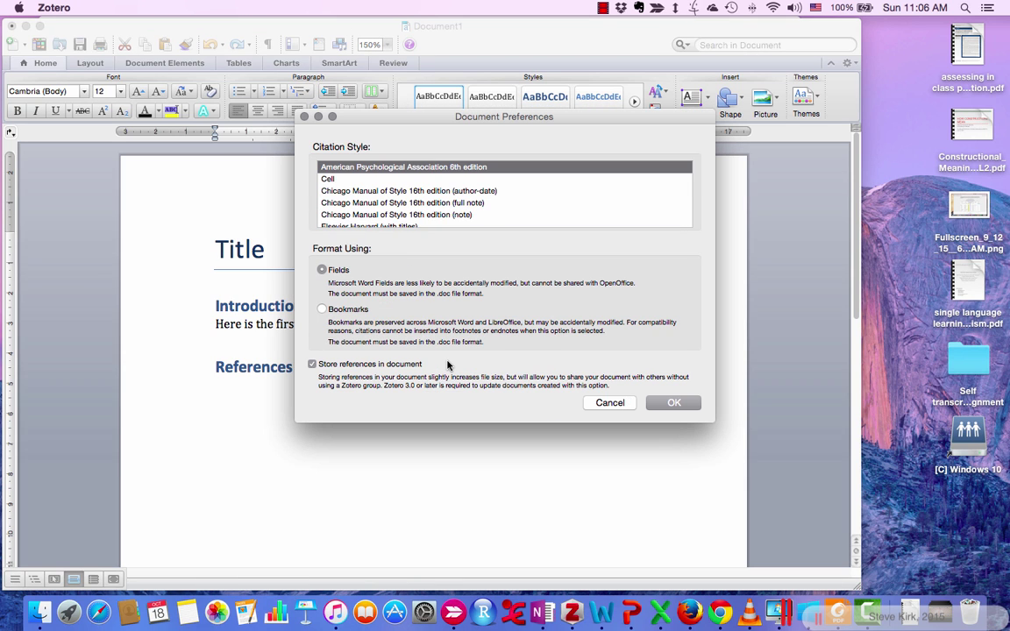
key("Return")
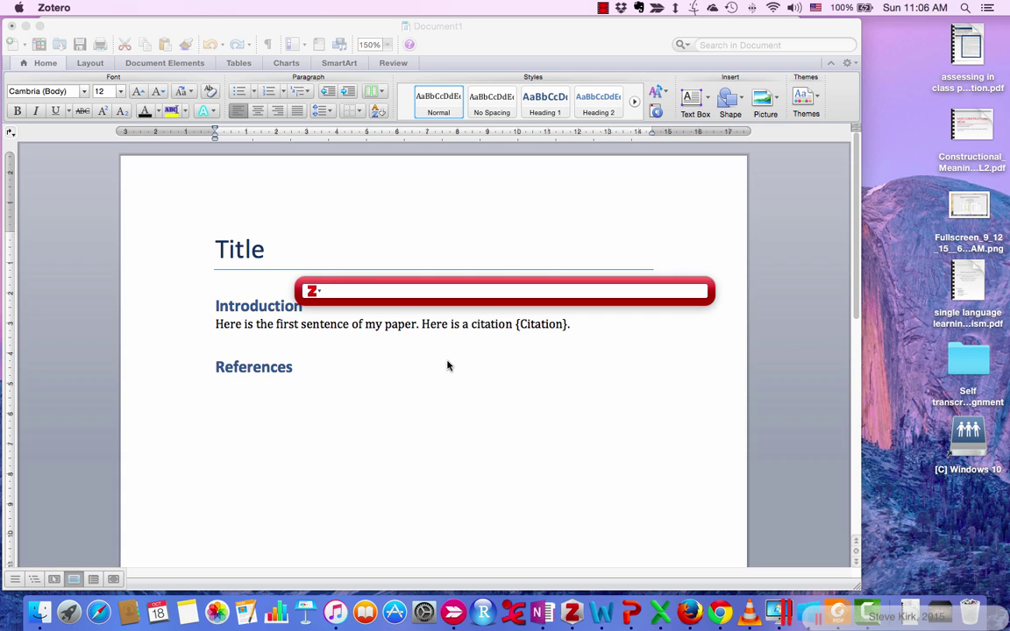
- Search for 'davies' and insert the (Davies, 1989) citation
type("davies")
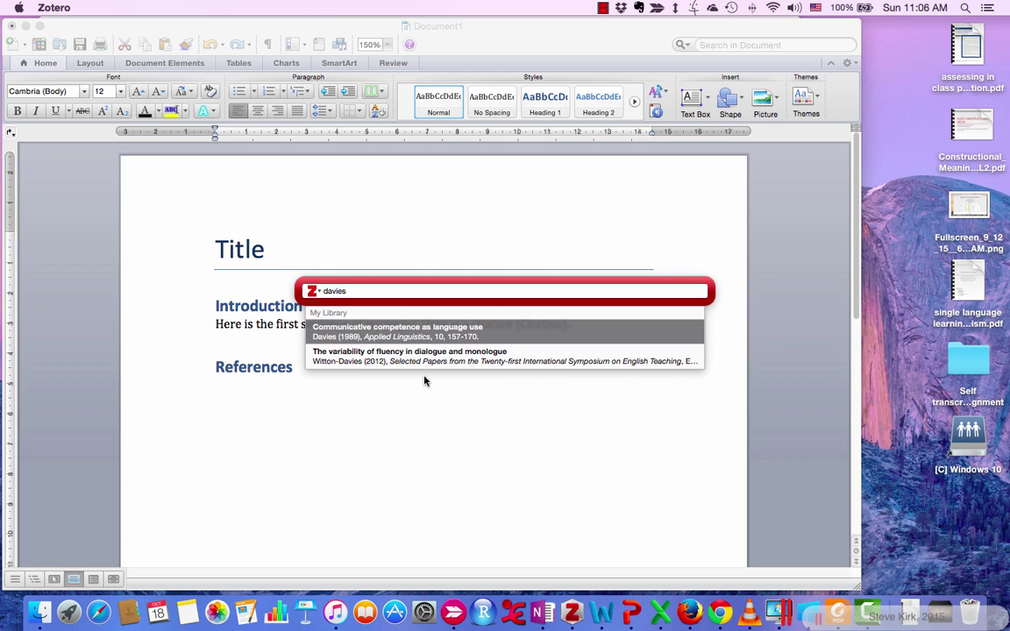
key("Return")
key("Return")
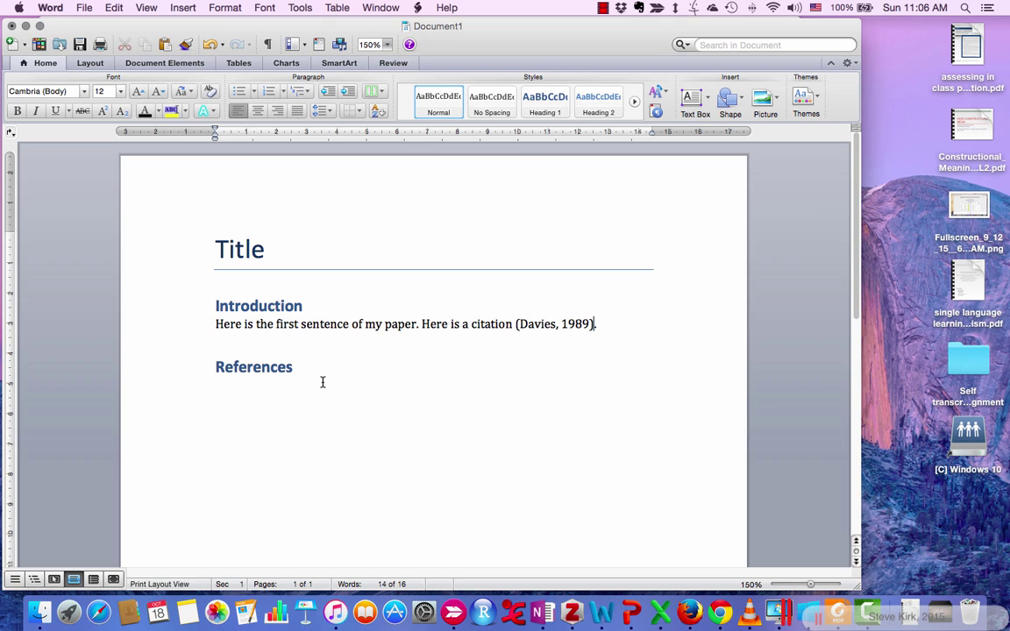
- Add a Zotero bibliography field below the References heading
key("Down")
key("Return")
left_click(418, 7)
key("Right")
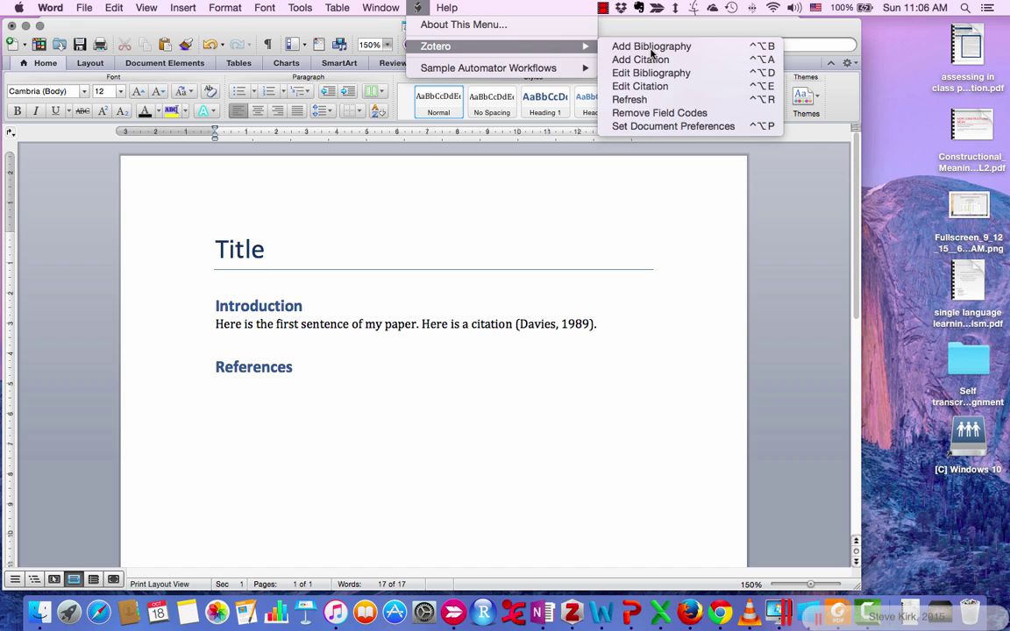
key("Down")
key("Down")
key("Up")
key("Up")
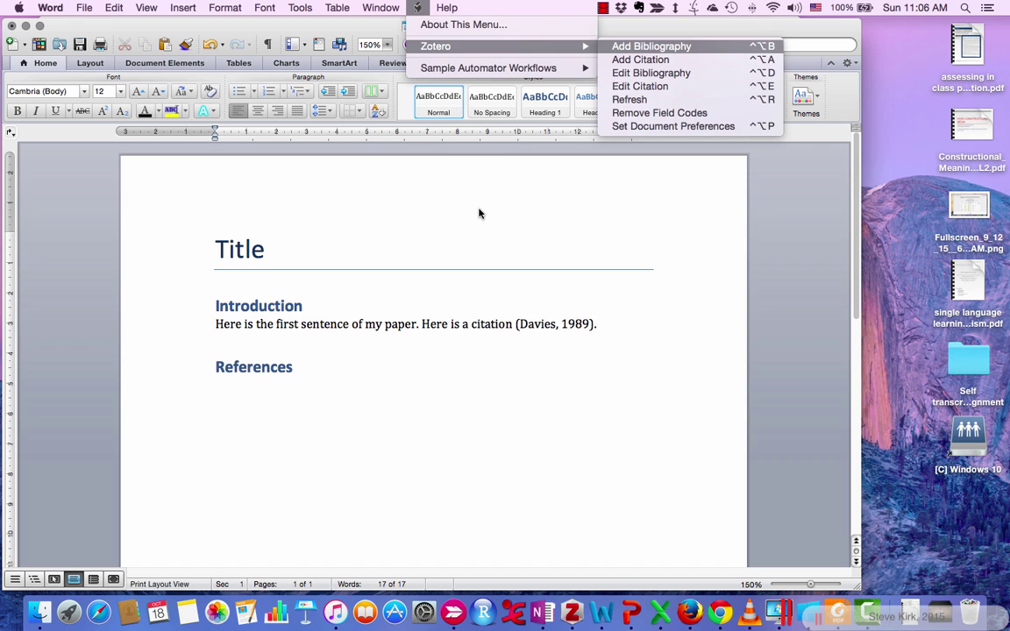
key("Return")
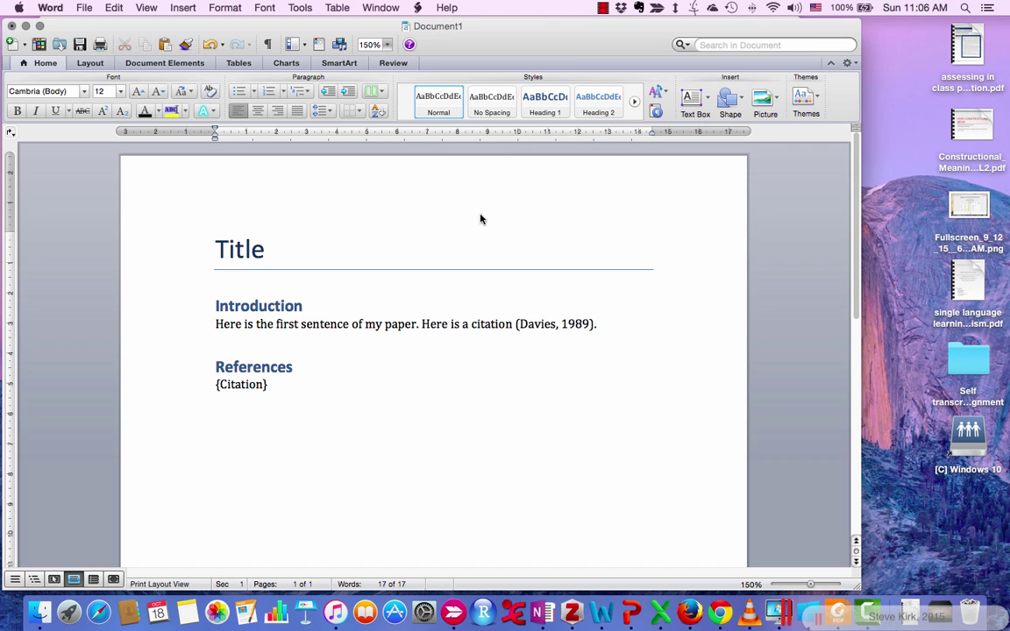